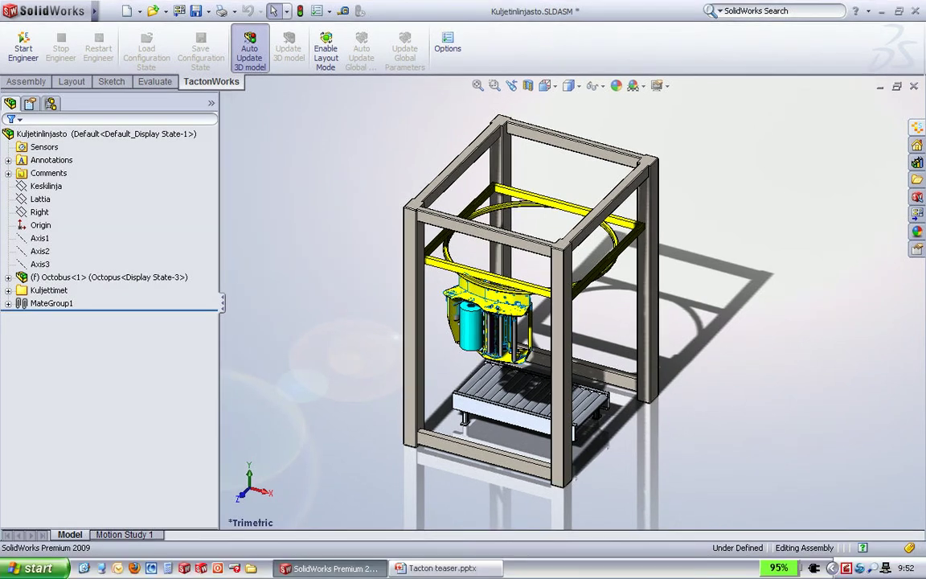
# - Start TactonWorks, compare the S-Range and B-Range frame previews, and choose B-Range as Rungon tyyppi
pyautogui.click(23, 47)
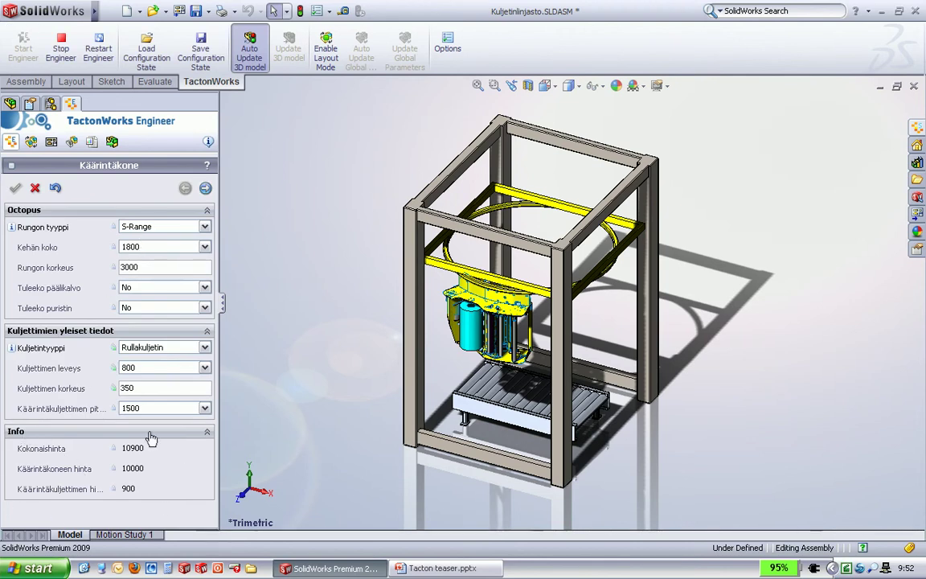
pyautogui.click(52, 229)
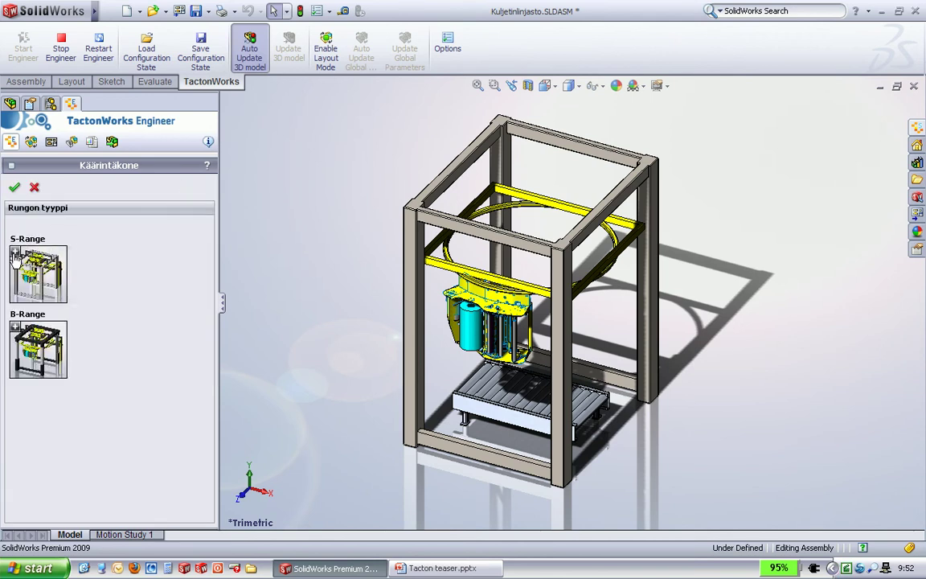
pyautogui.click(16, 256)
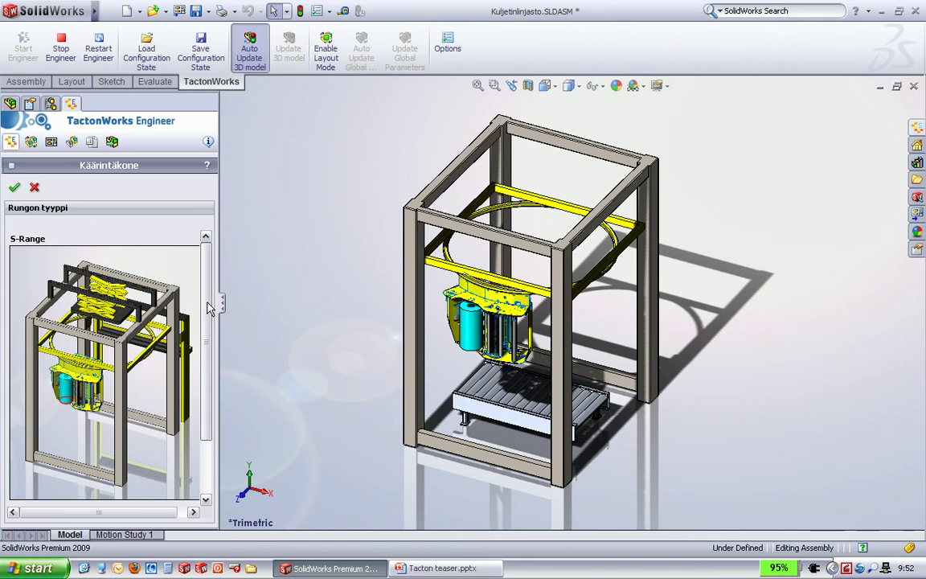
pyautogui.scroll(-3, 207, 307)
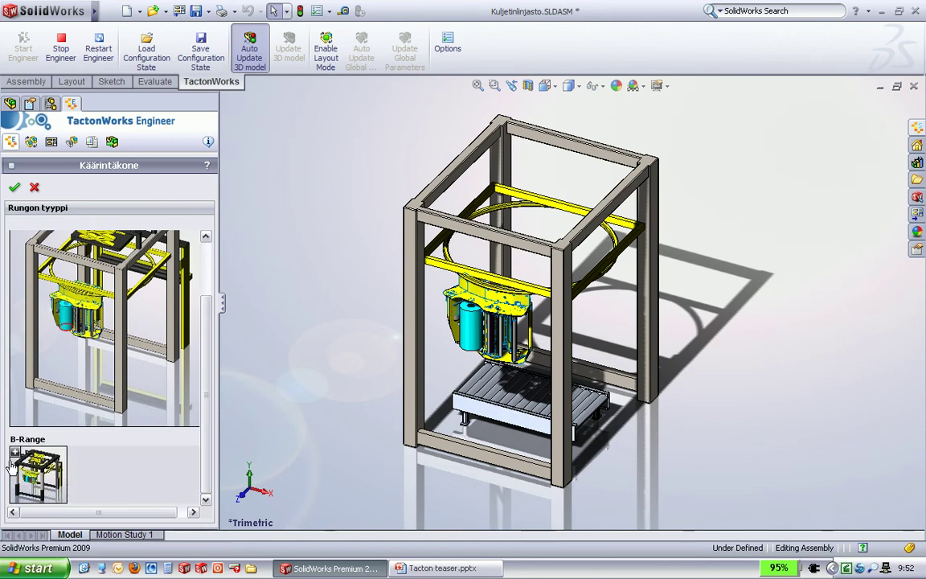
pyautogui.click(13, 463)
pyautogui.scroll(-3, 193, 426)
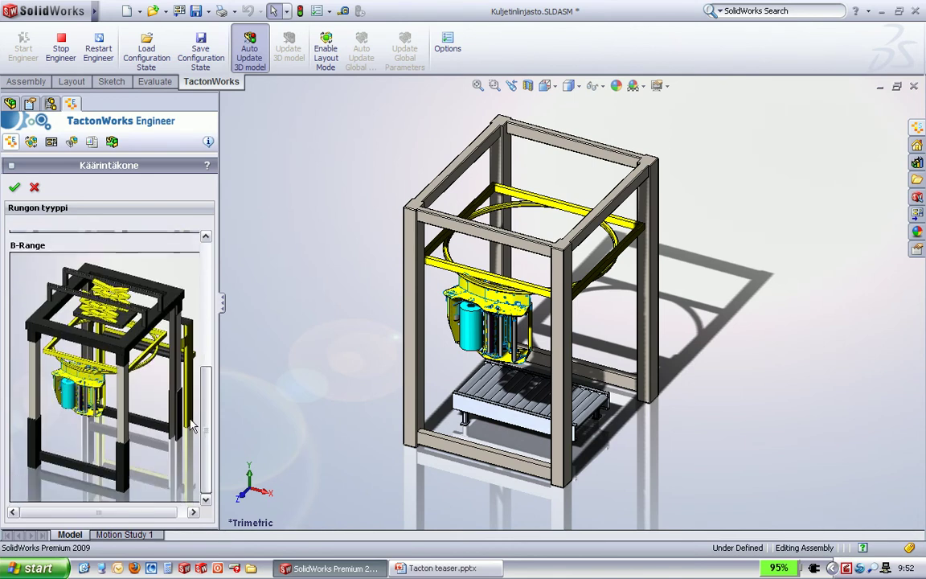
pyautogui.click(35, 249)
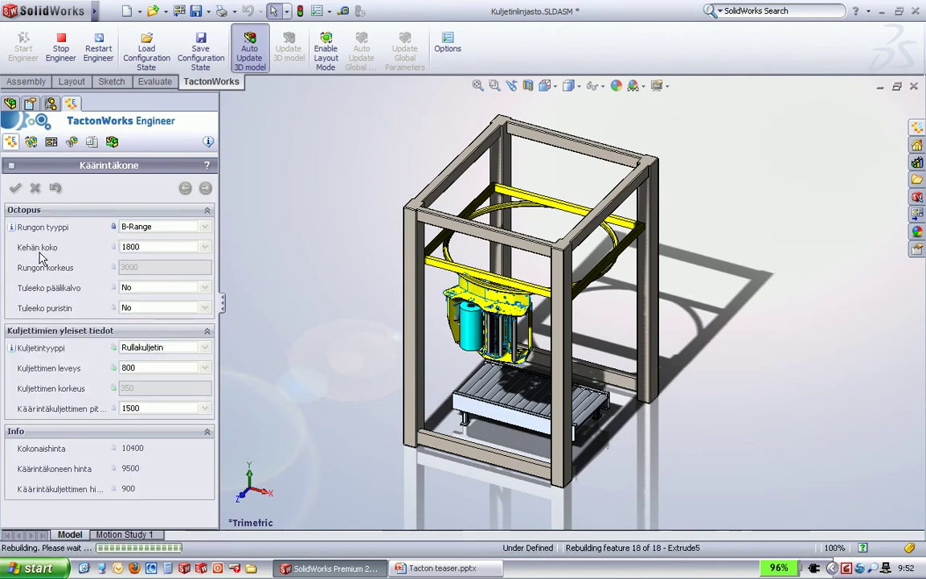
# - Set Kehän koko to 2300 after rejecting the 2800 conflict, and set Rungon korkeus to 3300
pyautogui.click(142, 248)
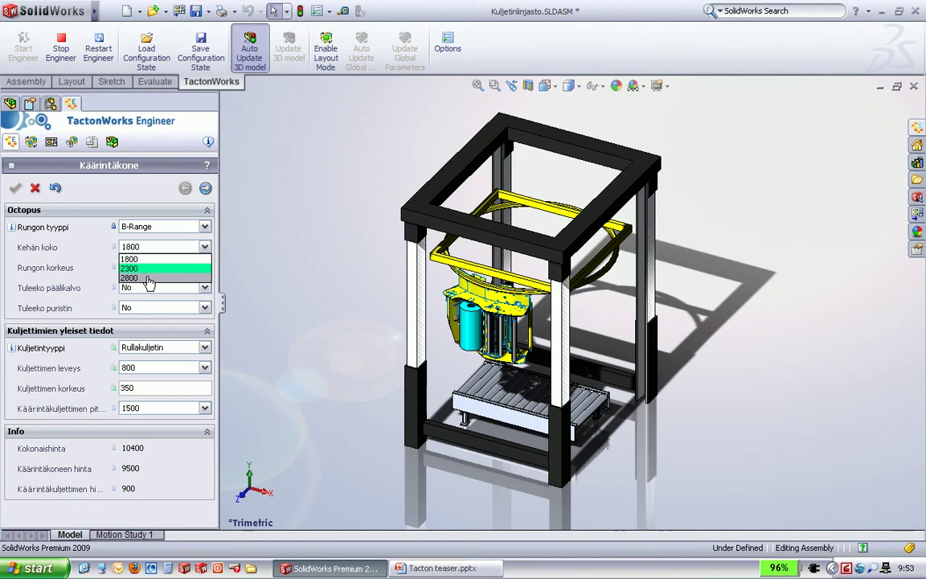
pyautogui.click(148, 279)
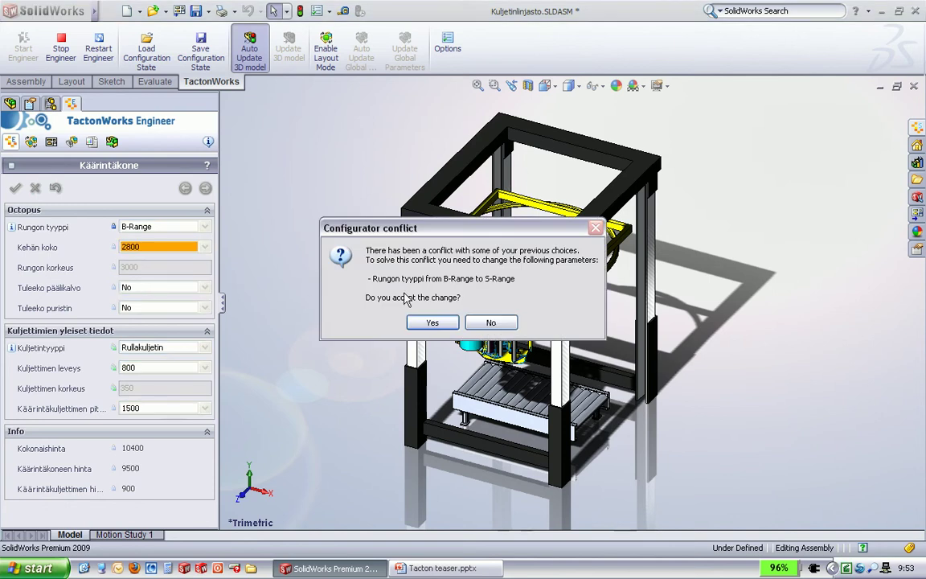
pyautogui.click(490, 323)
pyautogui.click(202, 246)
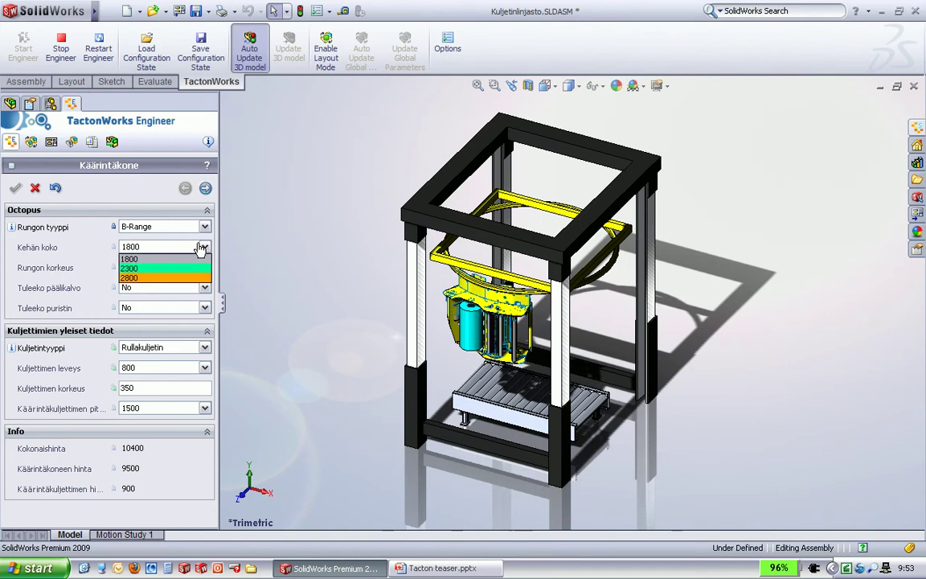
pyautogui.click(197, 267)
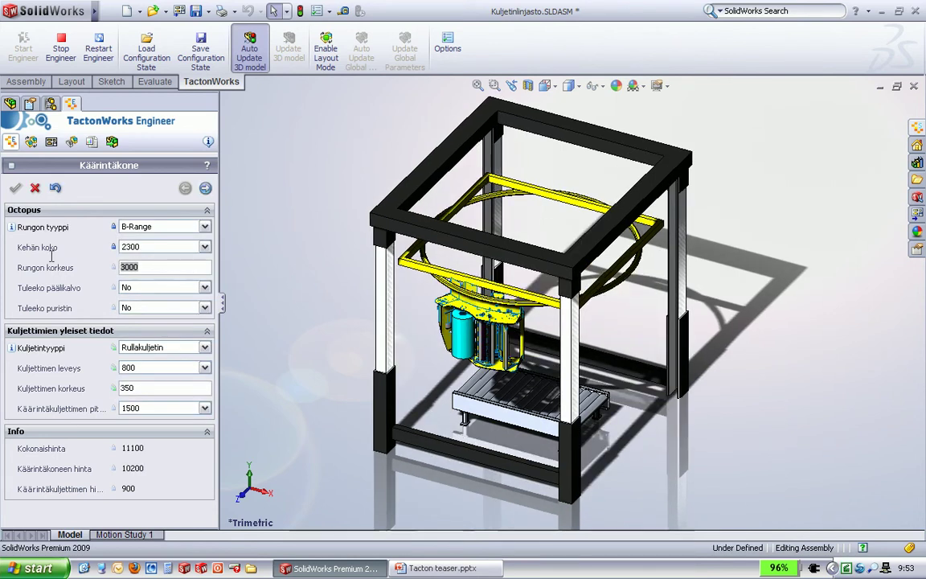
pyautogui.write('3300')
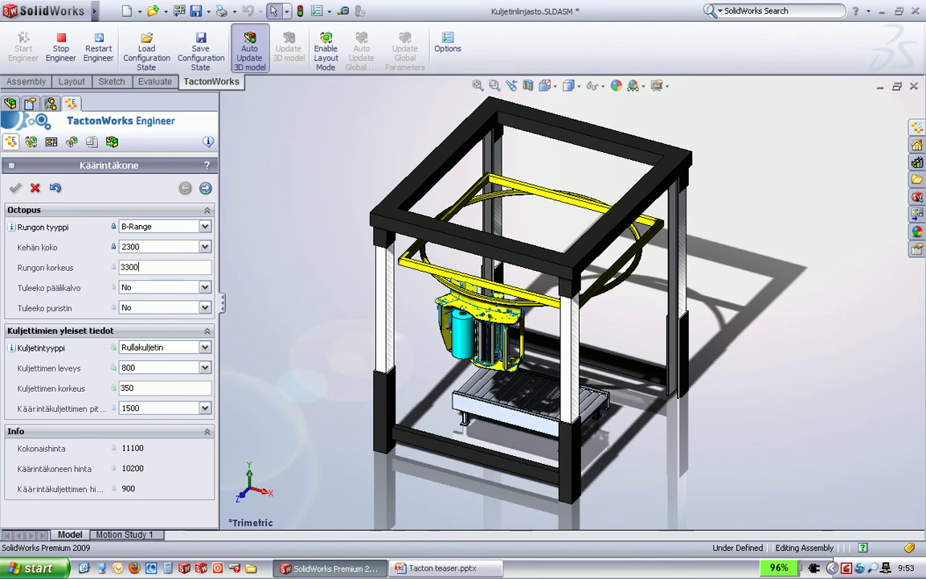
pyautogui.press('Tab')
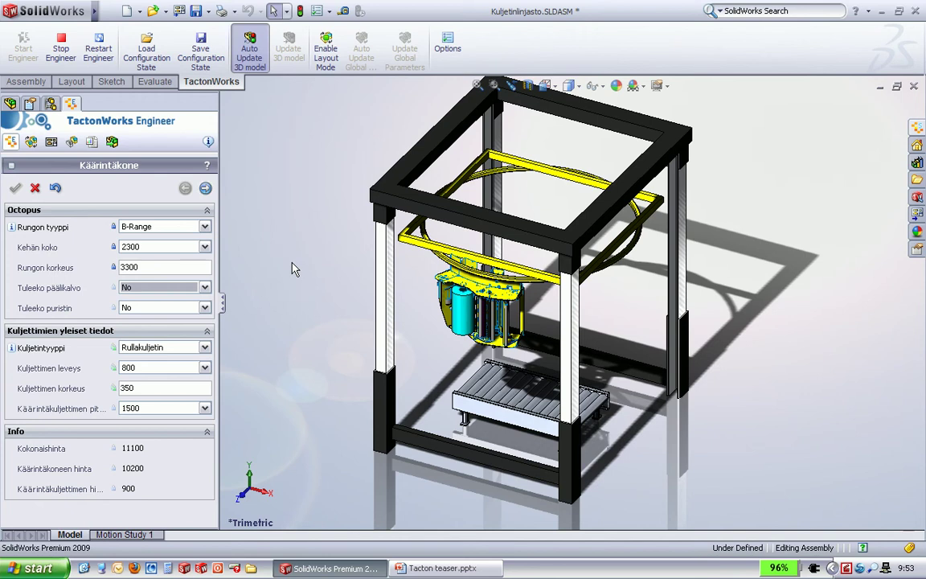
# - Set both Tuleeko päälikalvo and Tuleeko puristin to Yes
pyautogui.click(138, 295)
pyautogui.click(138, 306)
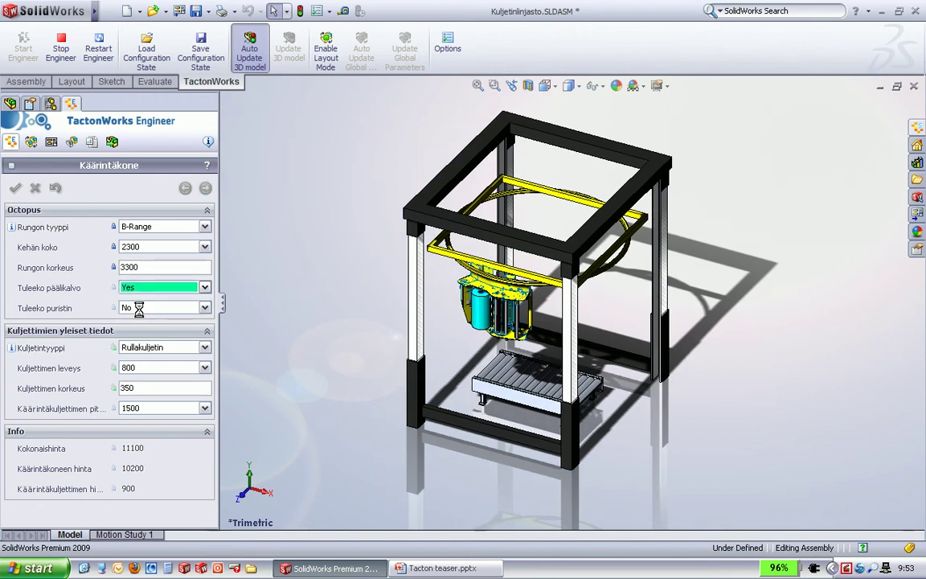
pyautogui.click(138, 308)
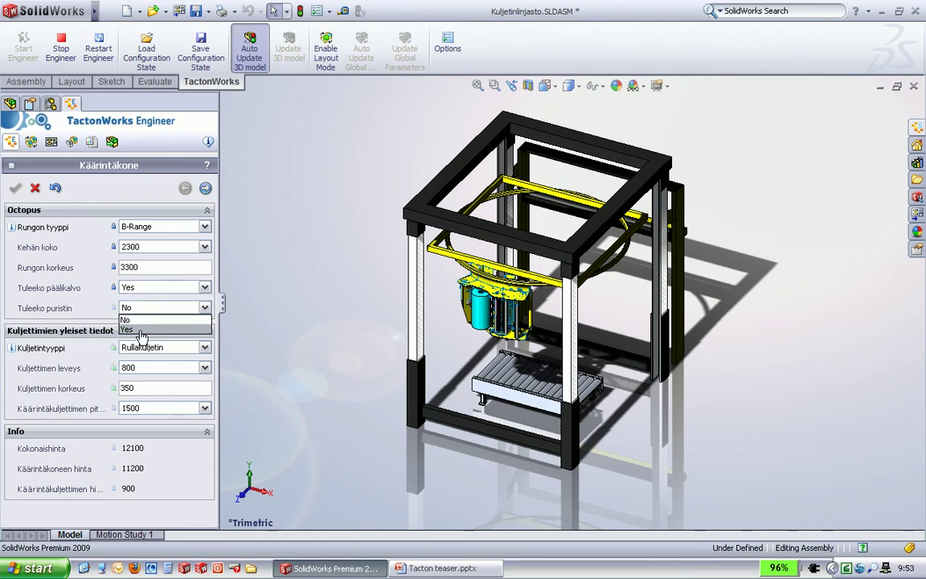
pyautogui.click(140, 329)
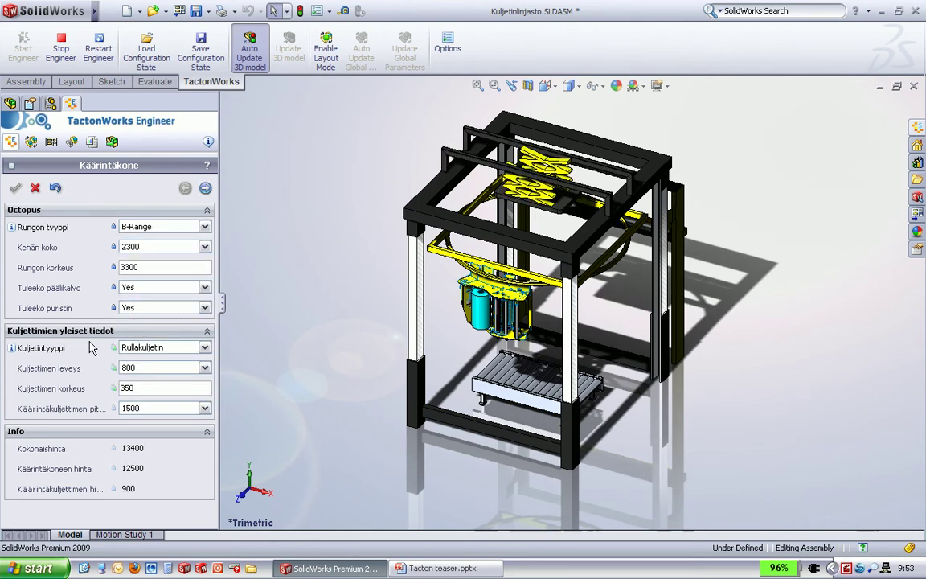
pyautogui.click(49, 348)
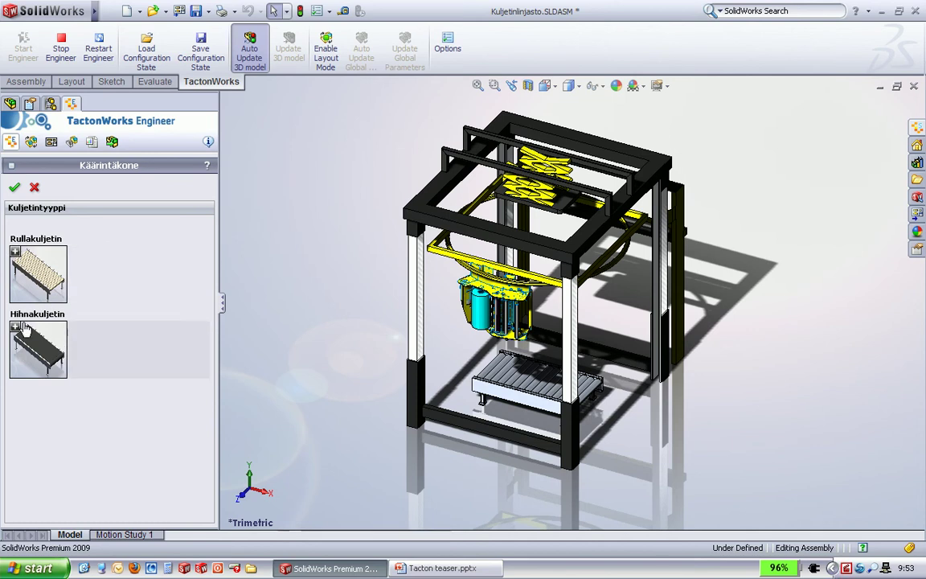
pyautogui.moveTo(32, 338)
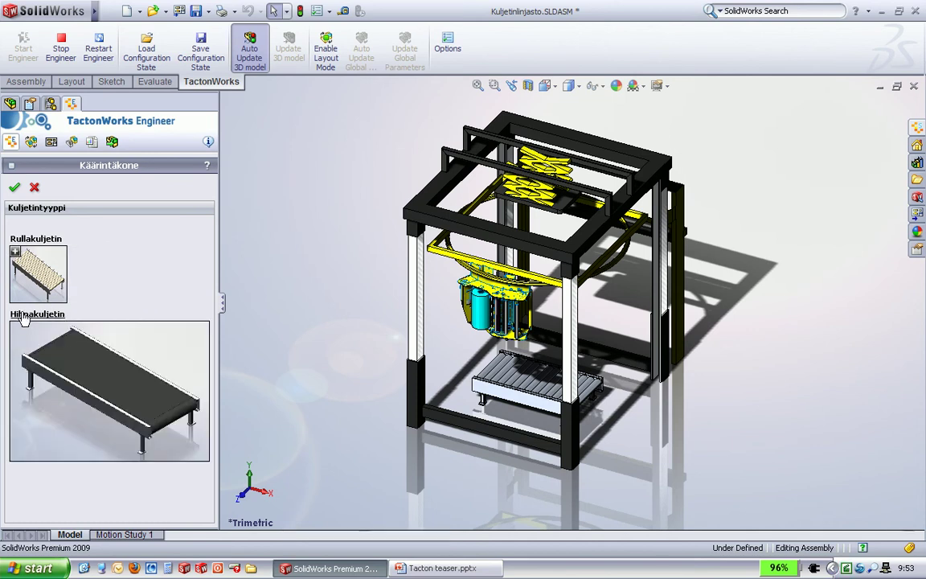
# - Make the wrapping conveyor a Hihnakuljetin, width 1000, height 550, length 3000, then continue to Tulolinja
pyautogui.click(22, 318)
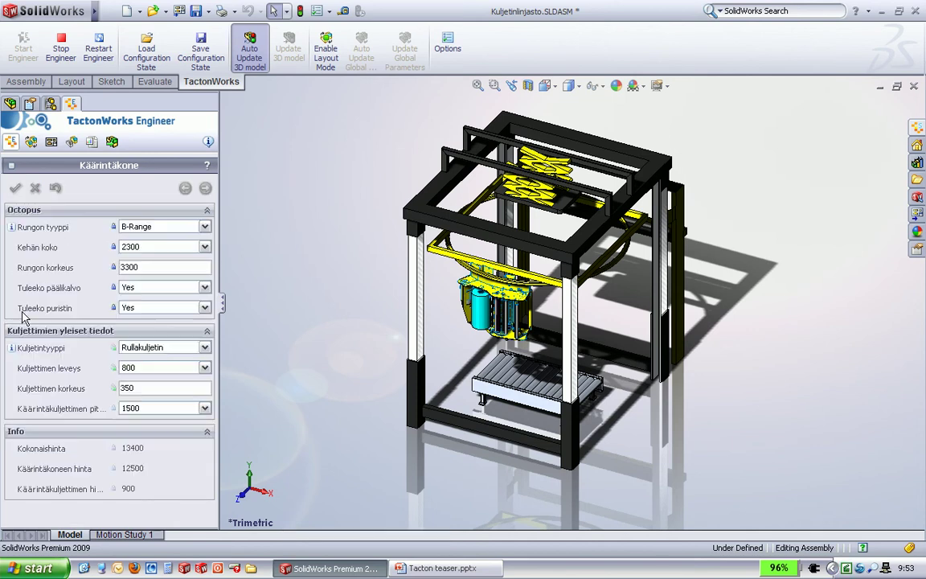
pyautogui.click(127, 369)
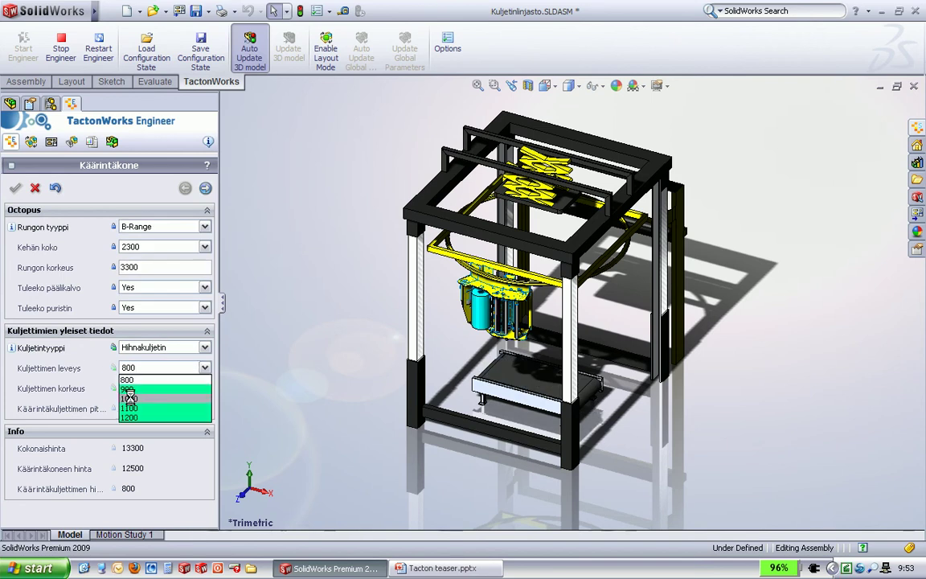
pyautogui.click(129, 396)
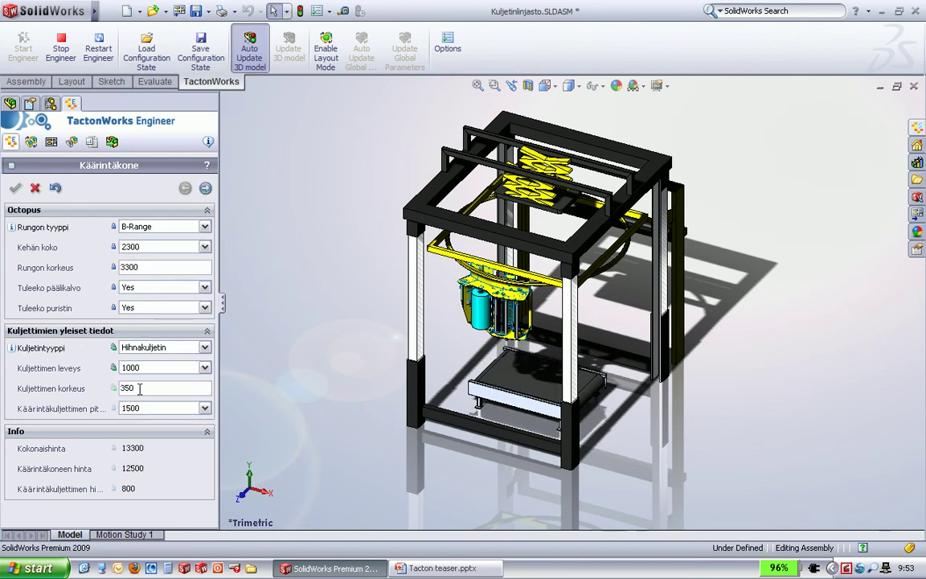
pyautogui.doubleClick(140, 388)
pyautogui.write('550')
pyautogui.press('Return')
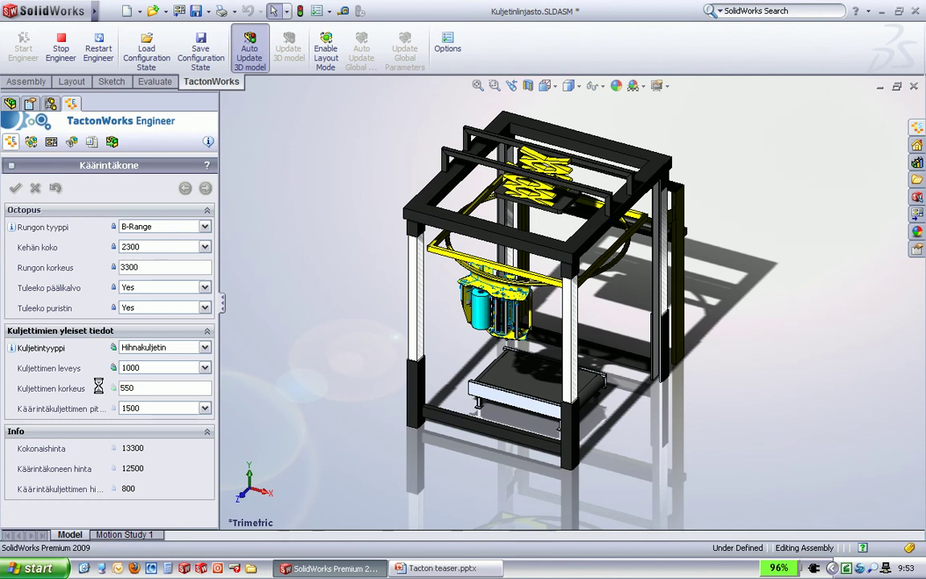
pyautogui.click(152, 410)
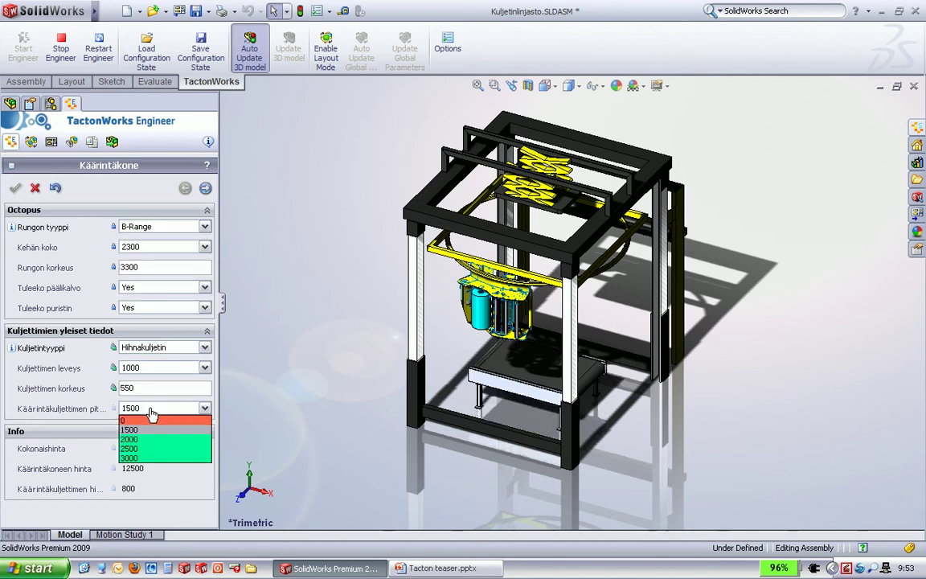
pyautogui.click(145, 457)
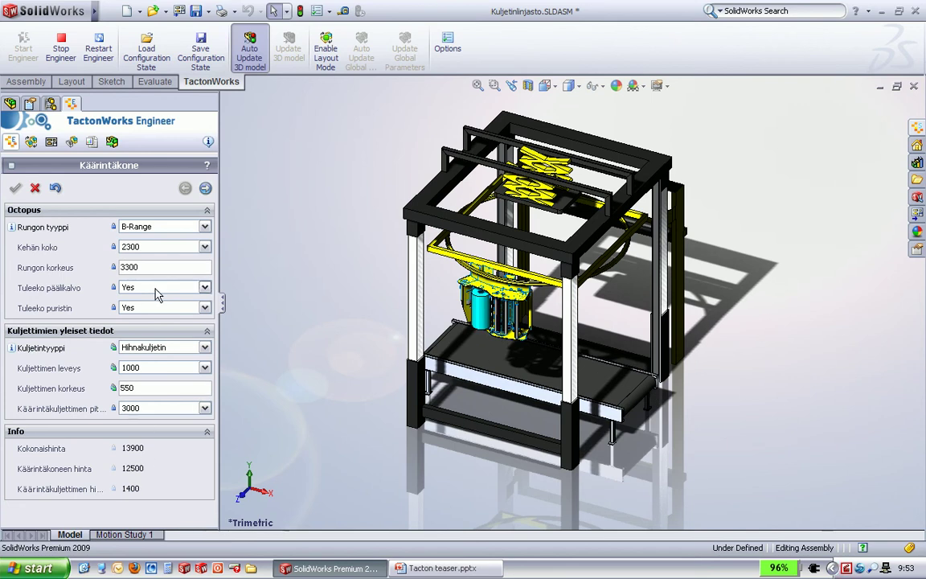
pyautogui.click(206, 188)
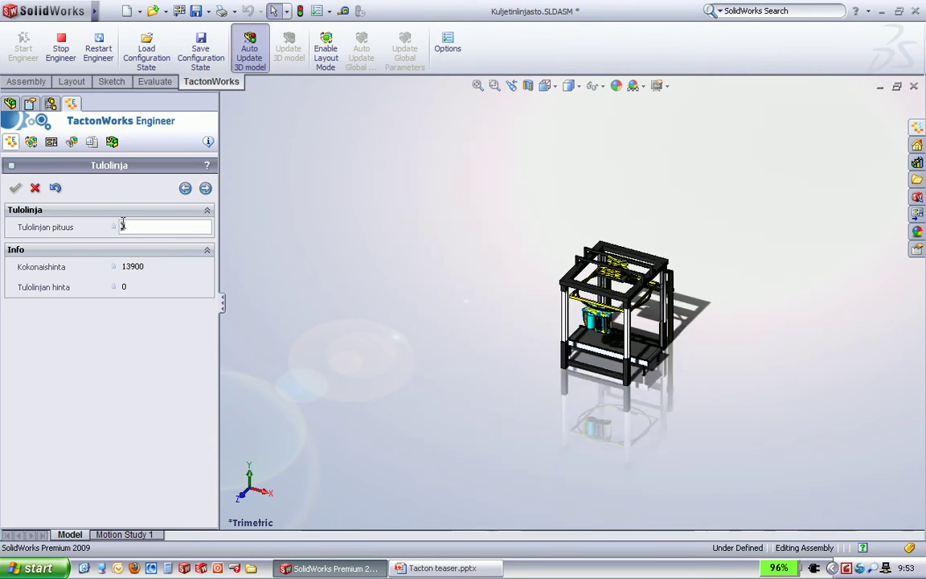
# - Enter the infeed line length, try 1500 for the first conveyor, then restore 2500 and continue
pyautogui.write('17500')
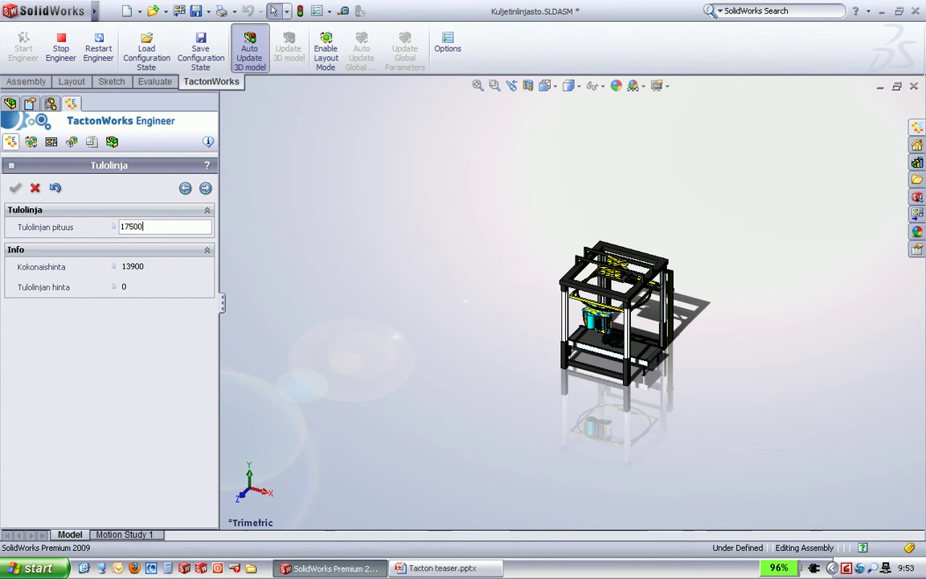
pyautogui.press('Return')
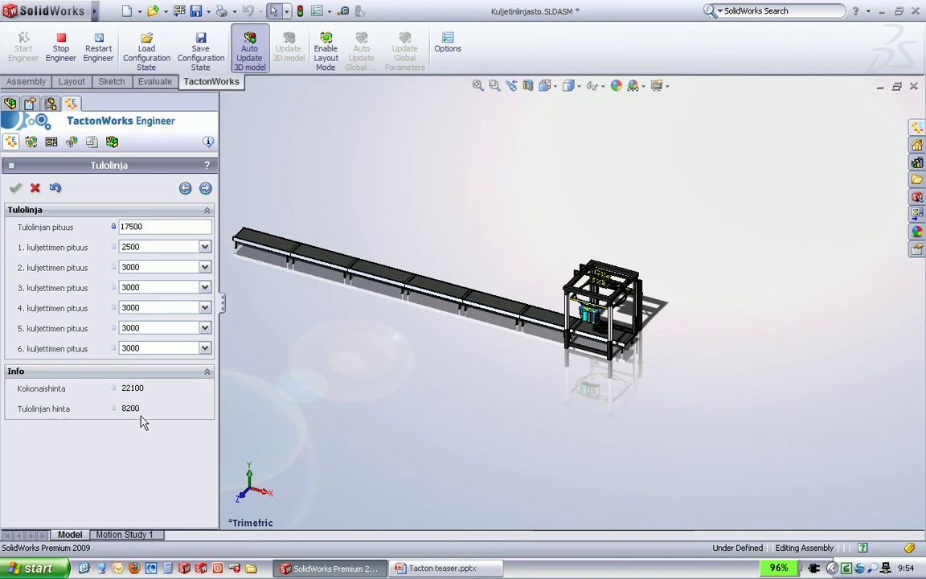
pyautogui.click(153, 249)
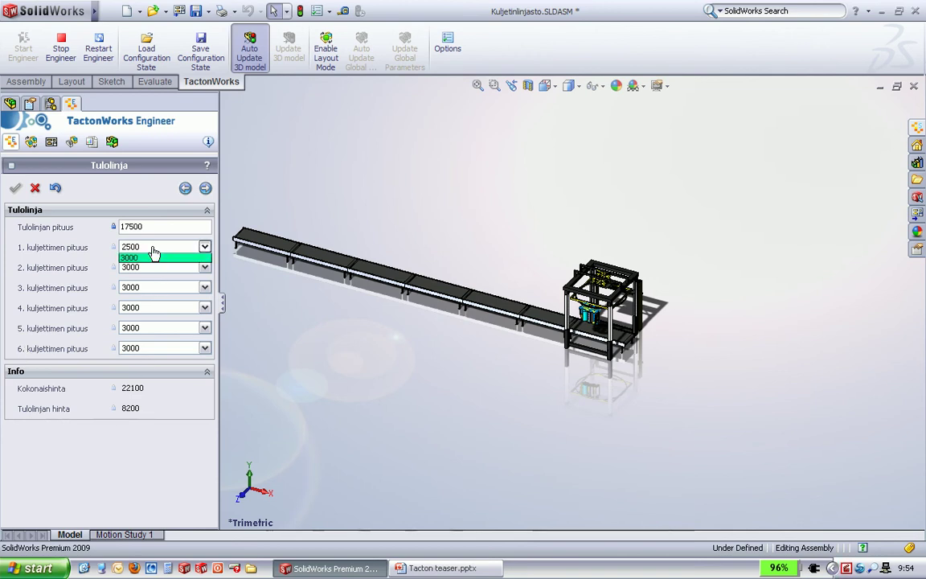
pyautogui.click(151, 271)
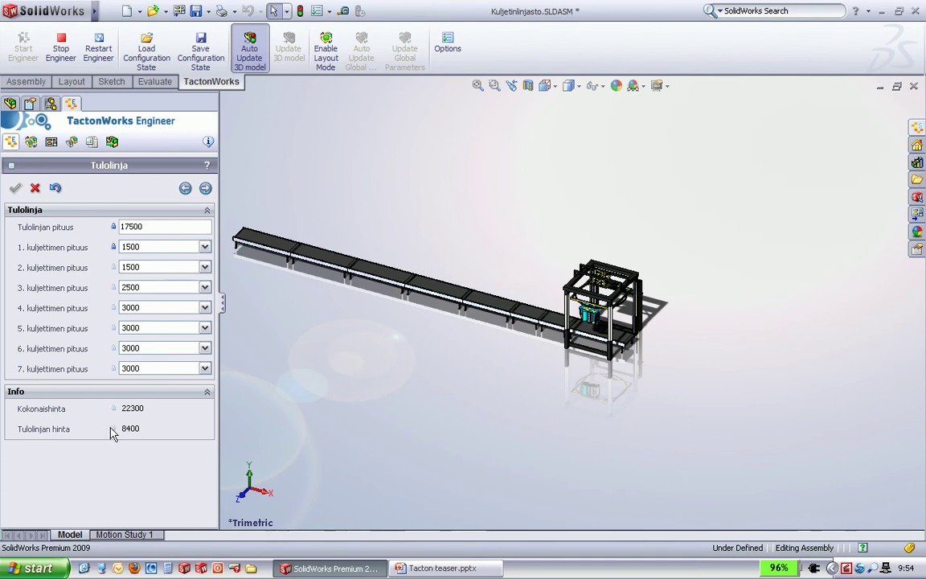
pyautogui.click(114, 249)
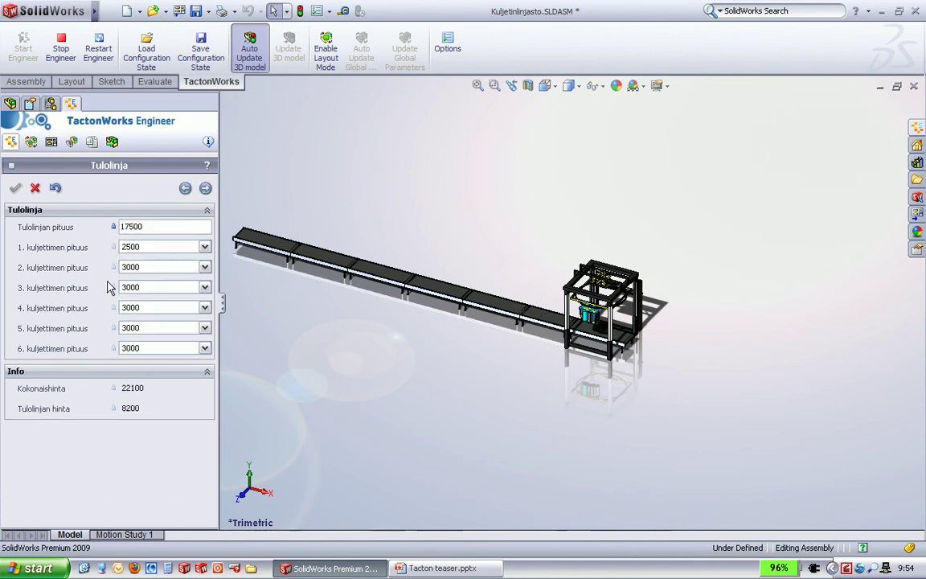
pyautogui.click(206, 188)
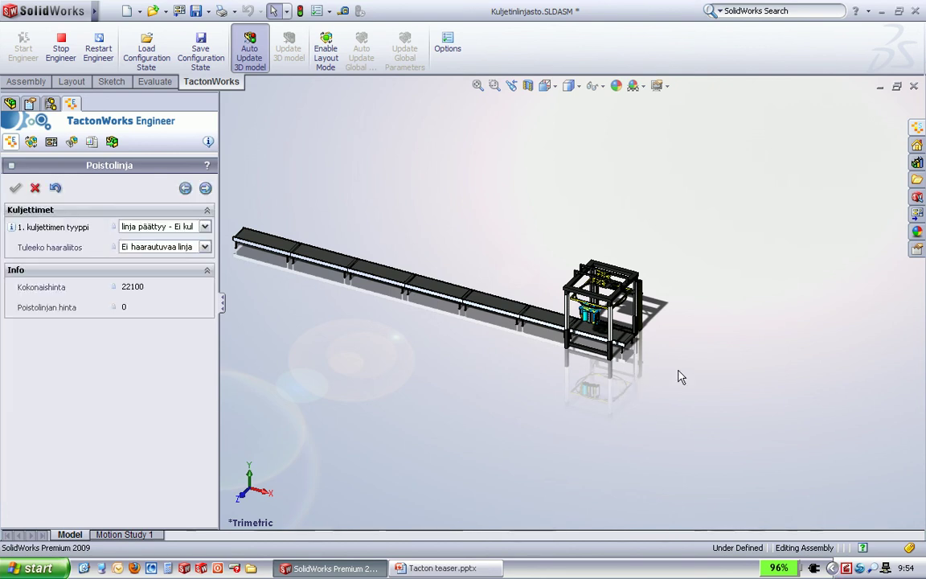
# - Make outfeed conveyor 1 a 3000 straight conveyor and conveyor 2 a turntable
pyautogui.click(53, 227)
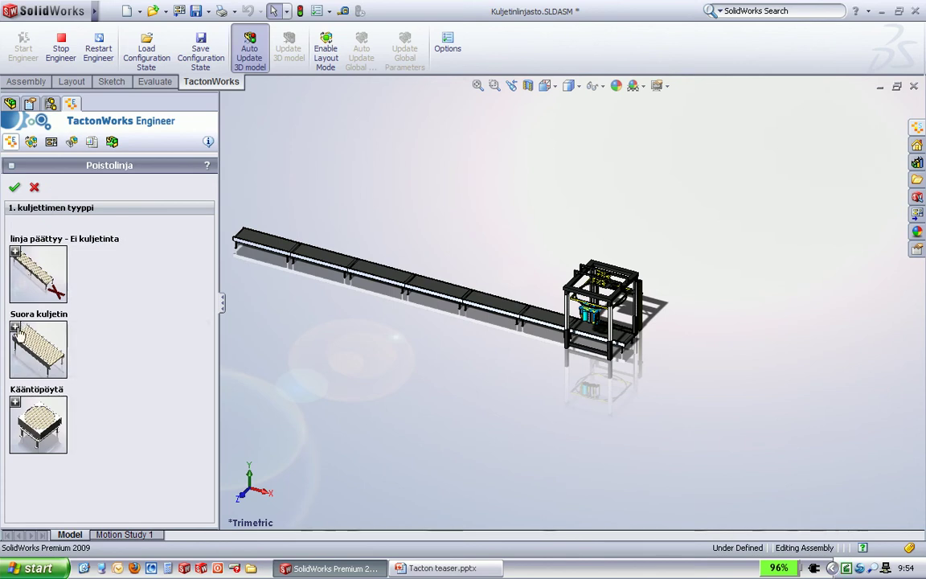
pyautogui.click(16, 328)
pyautogui.click(27, 319)
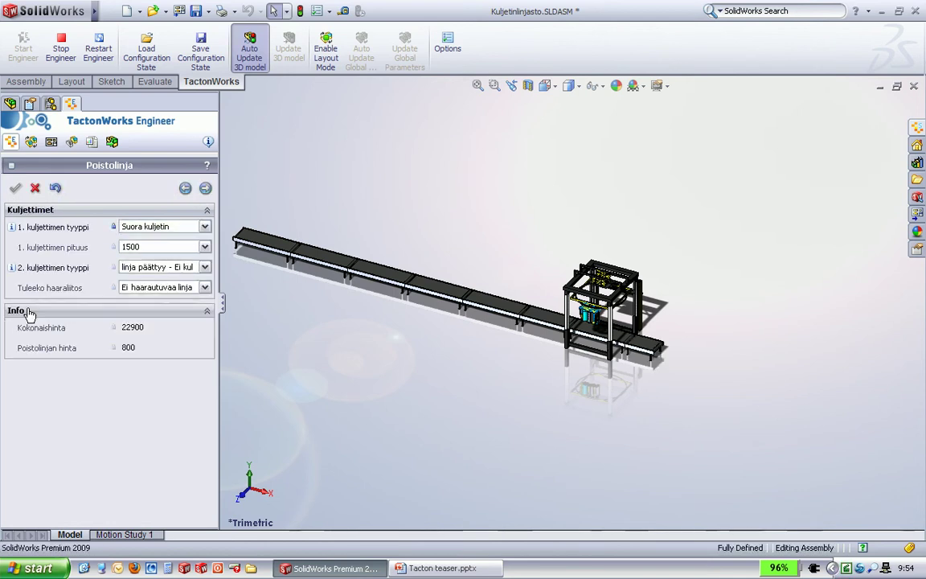
pyautogui.click(131, 249)
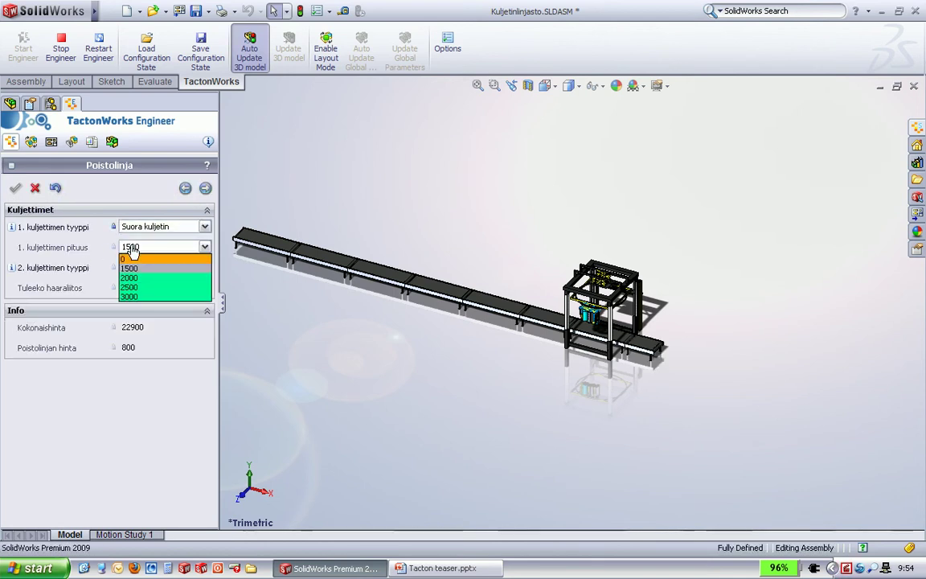
pyautogui.click(131, 294)
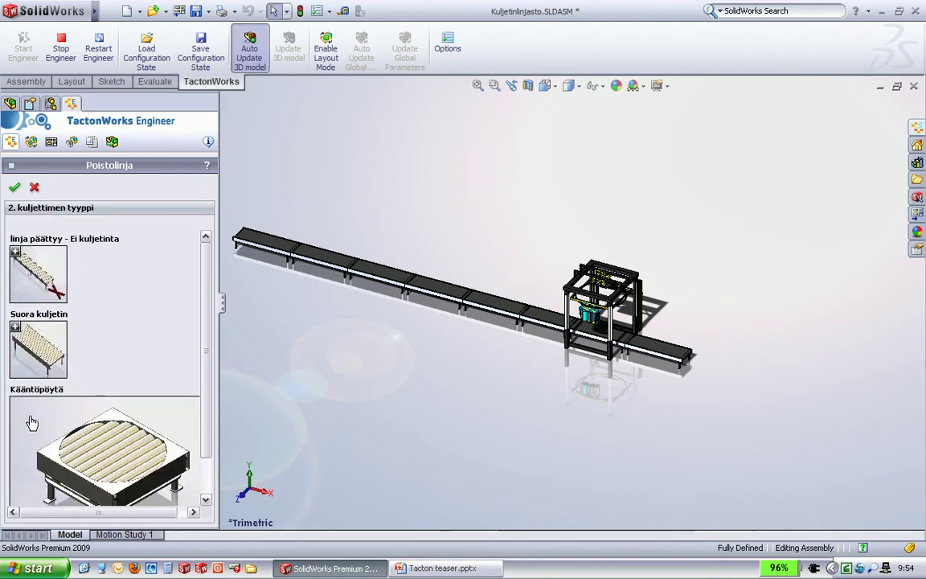
pyautogui.click(32, 388)
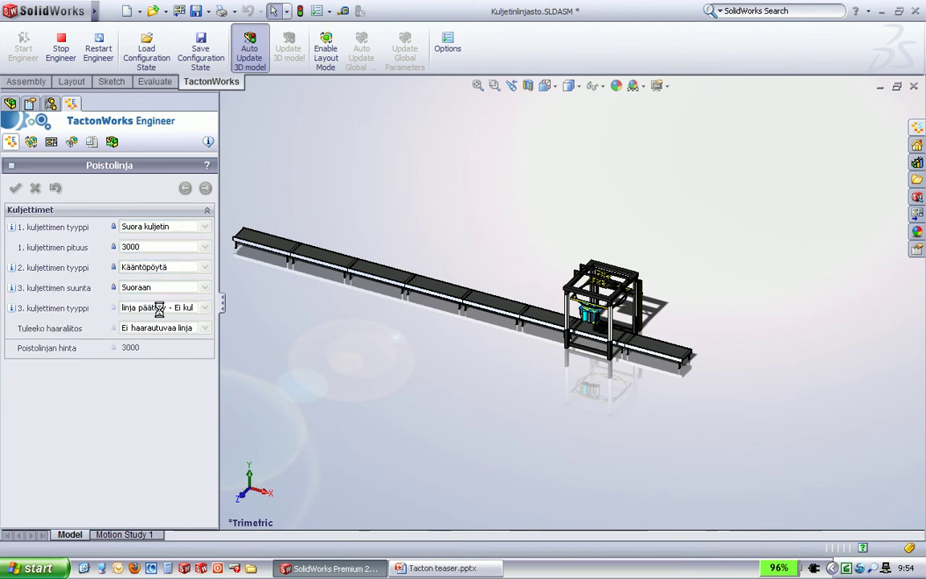
# - Turn the line left and make conveyor 3 a 2500 straight conveyor
pyautogui.click(46, 289)
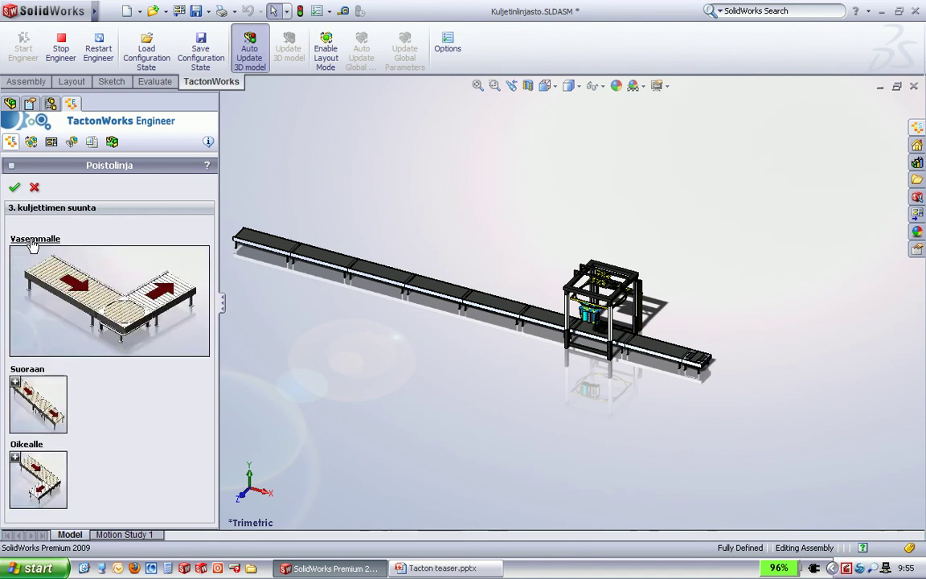
pyautogui.click(32, 243)
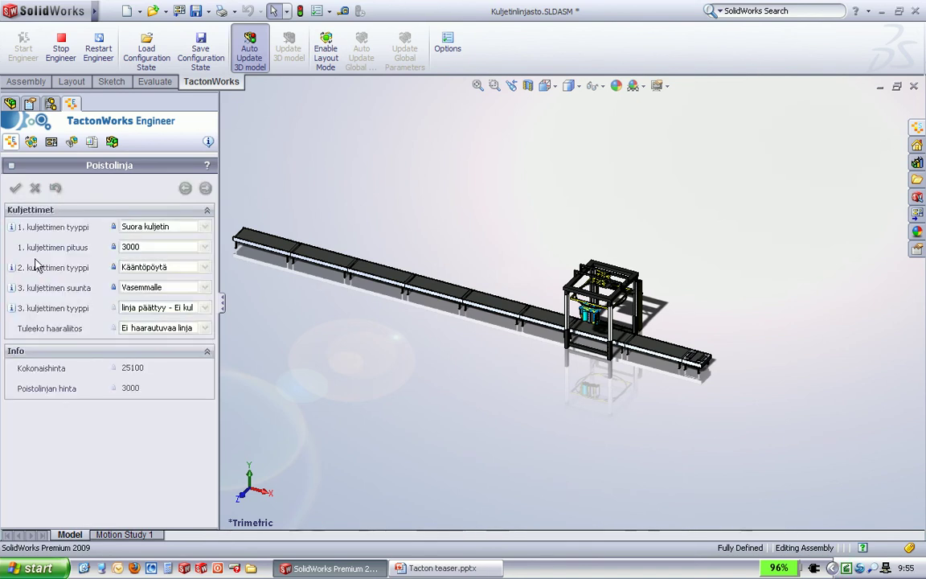
pyautogui.click(140, 313)
pyautogui.click(140, 327)
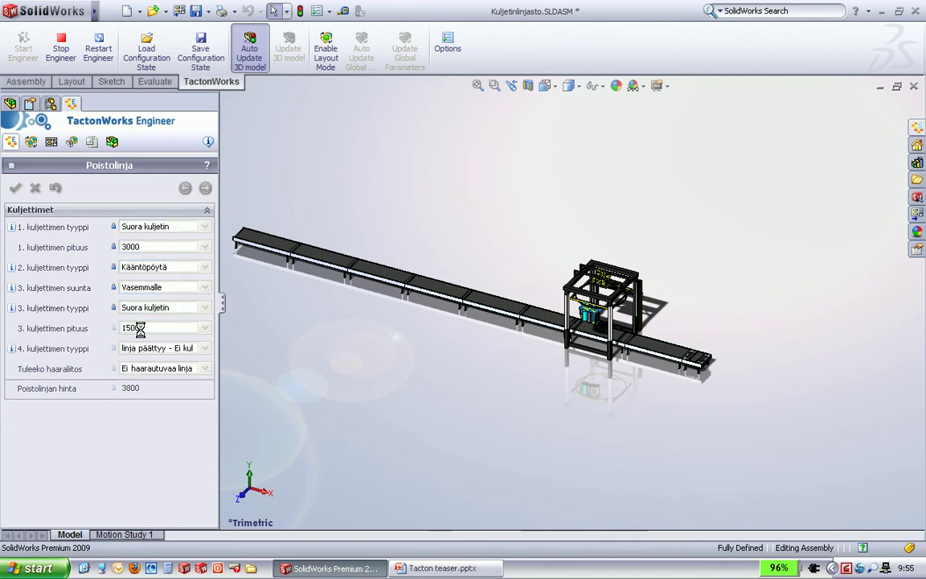
pyautogui.click(141, 329)
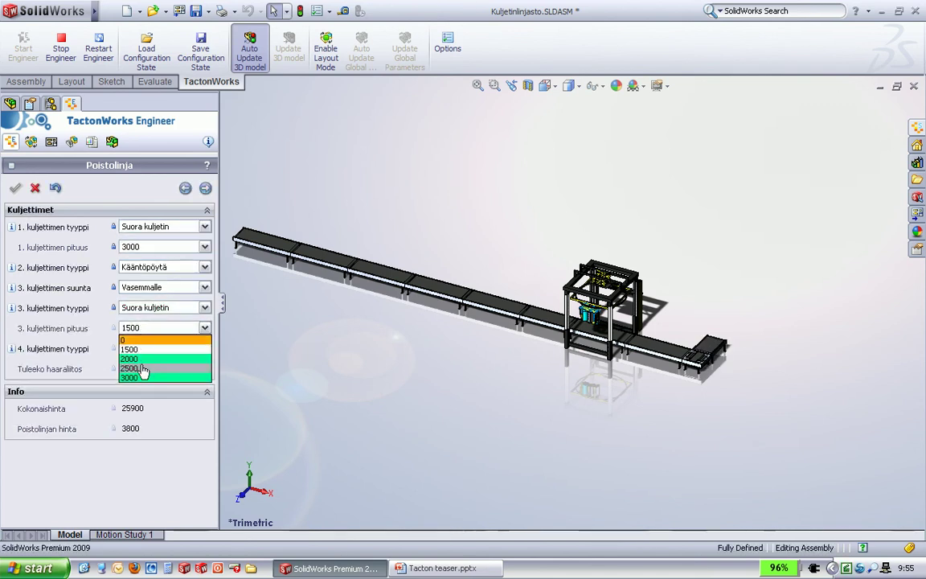
pyautogui.click(142, 369)
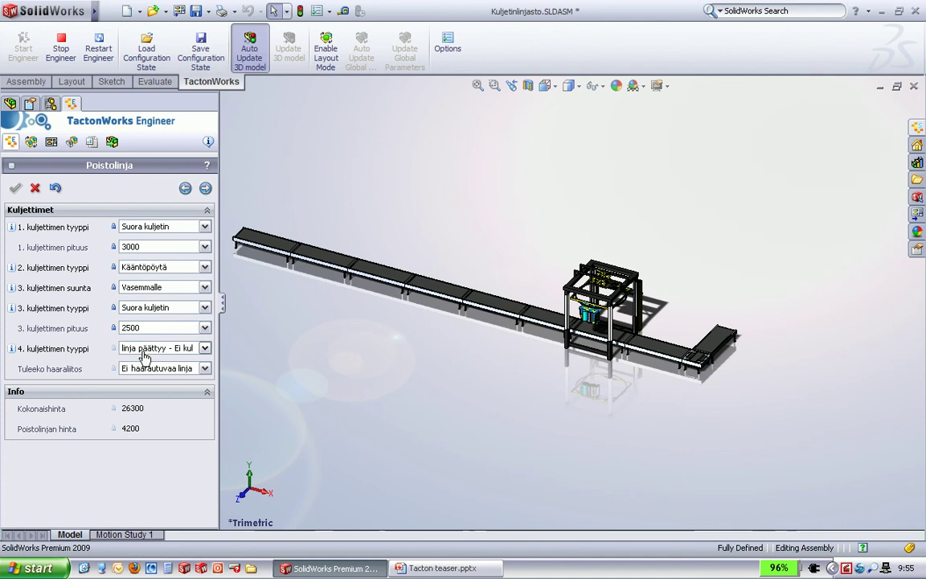
# - Make conveyor 4 a turntable, conveyor 5 a 3000 straight, and branch from 4.Kuljettimesta
pyautogui.click(144, 356)
pyautogui.click(144, 375)
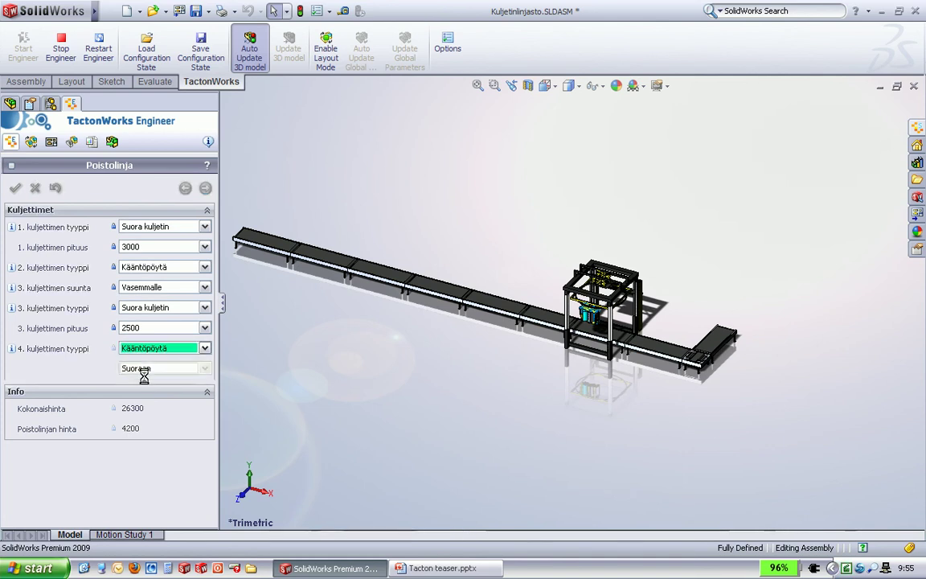
pyautogui.click(144, 389)
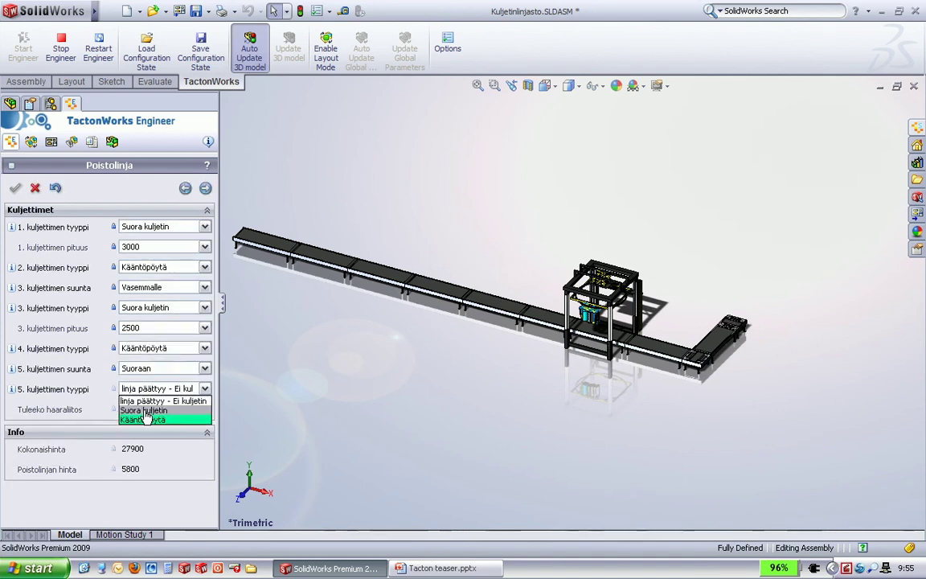
pyautogui.click(145, 411)
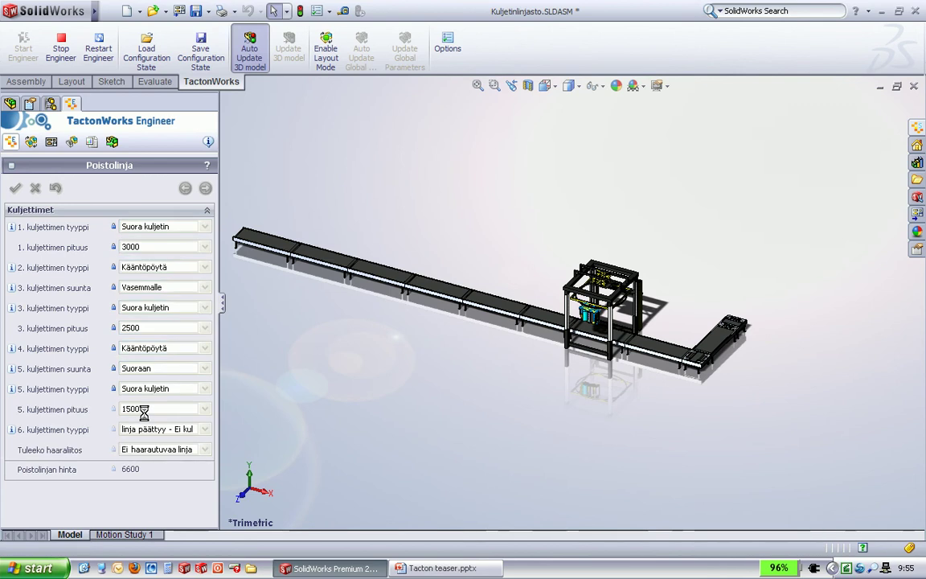
pyautogui.click(144, 409)
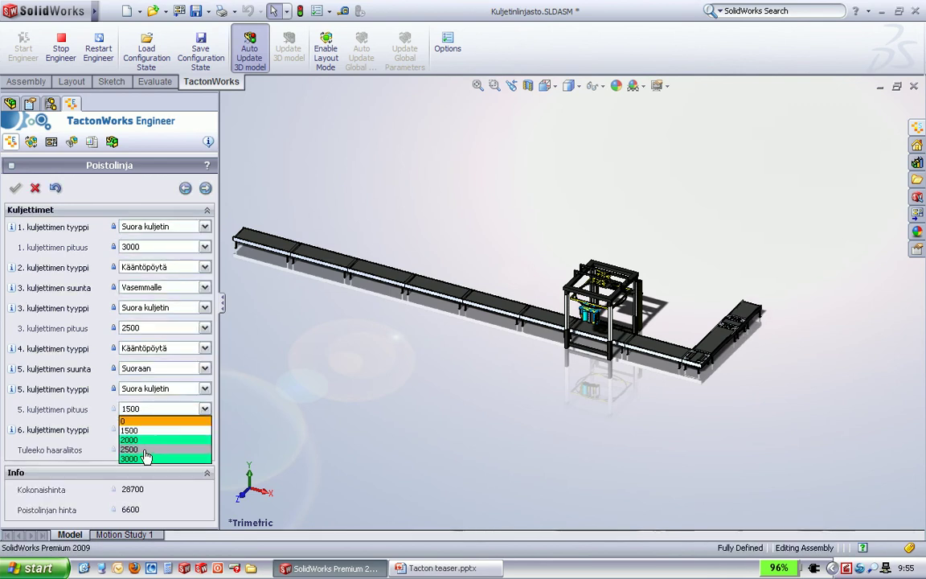
pyautogui.click(145, 457)
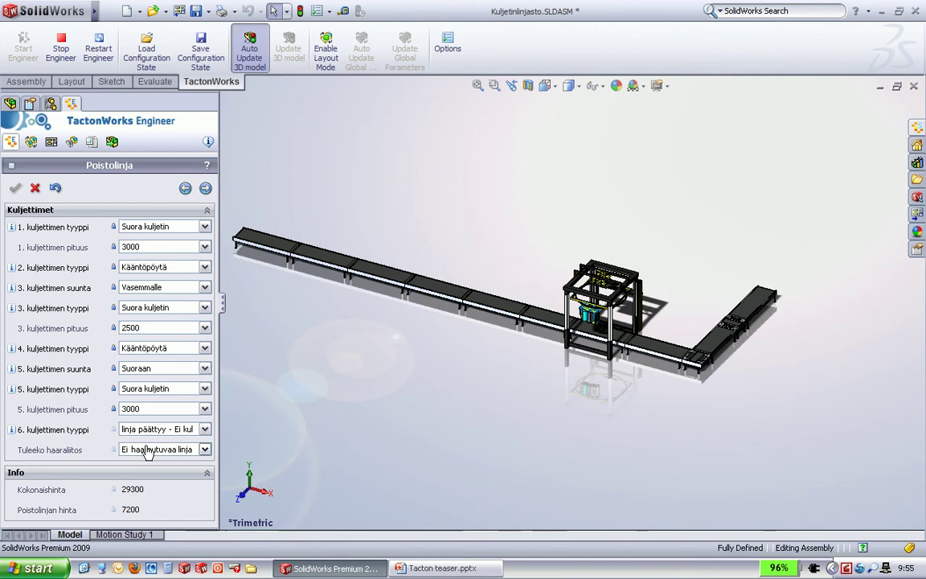
pyautogui.click(147, 453)
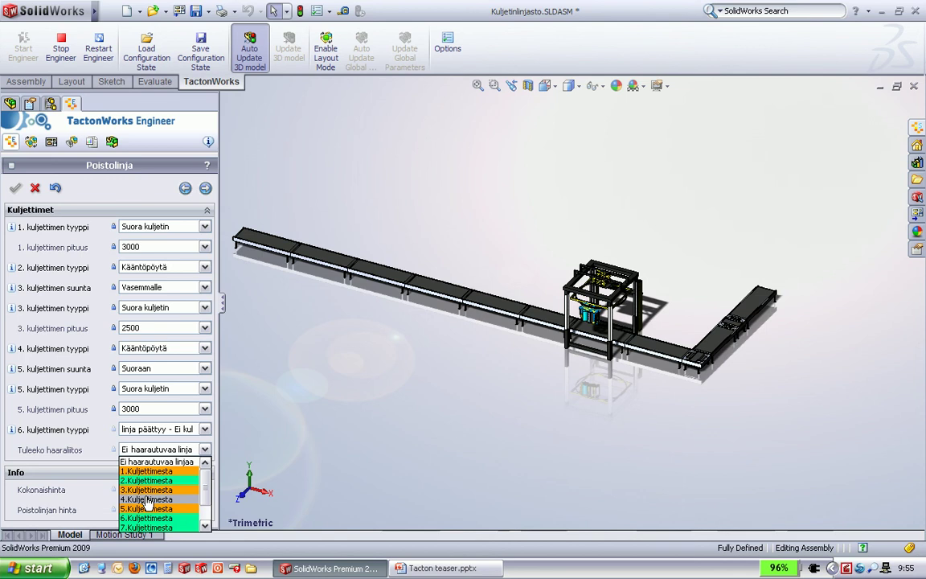
pyautogui.click(147, 500)
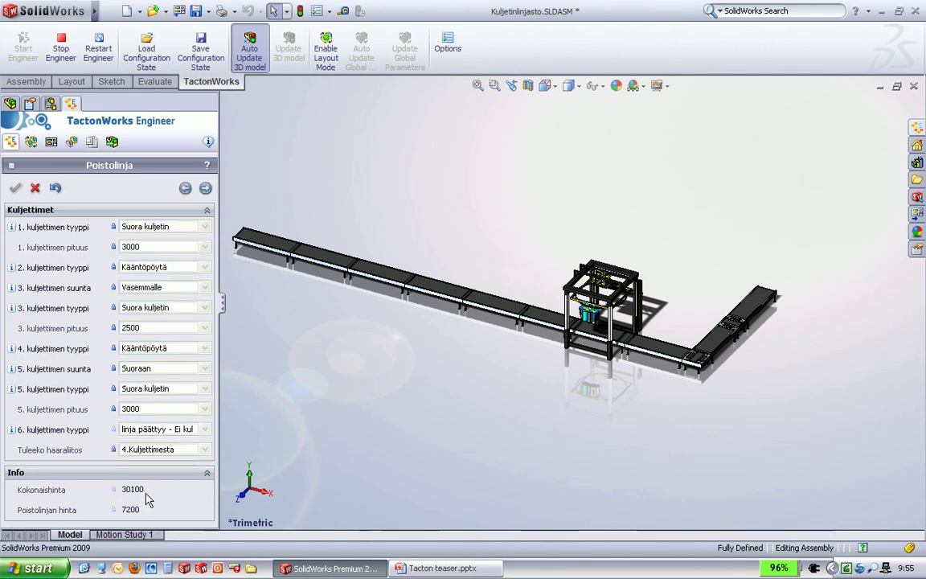
# - On the Haarautuva linja page, run the branch straight ahead and make conveyor 2 a Kääntöpöytä
pyautogui.click(205, 189)
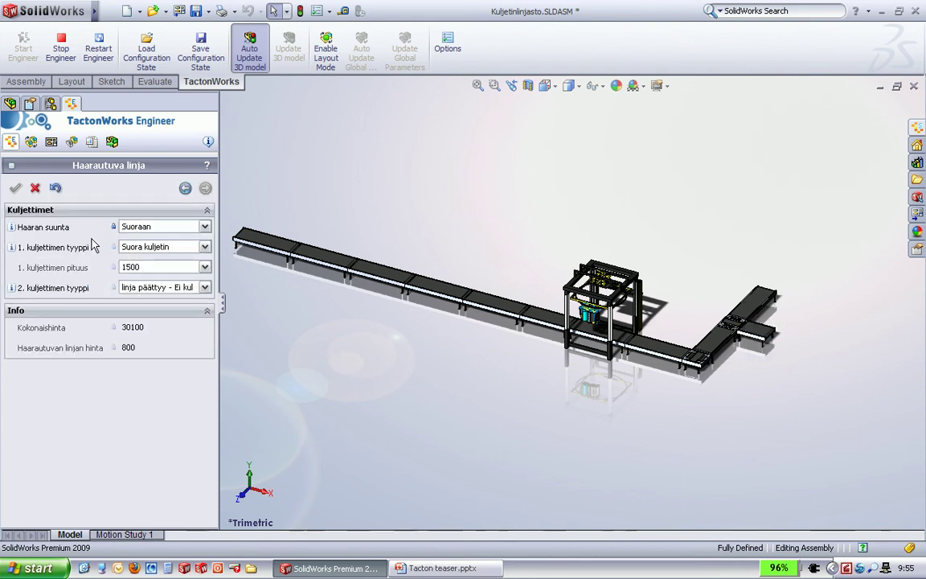
pyautogui.click(48, 227)
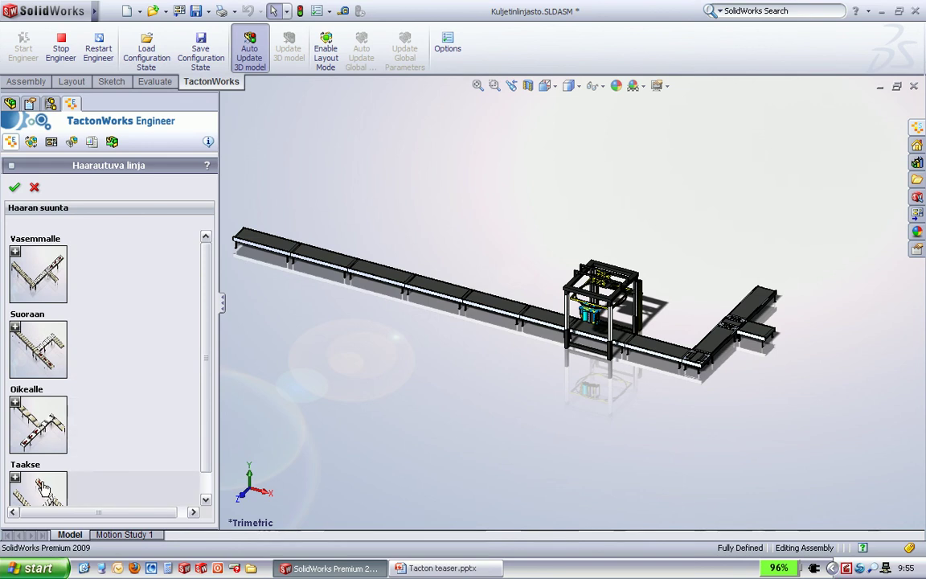
pyautogui.click(44, 344)
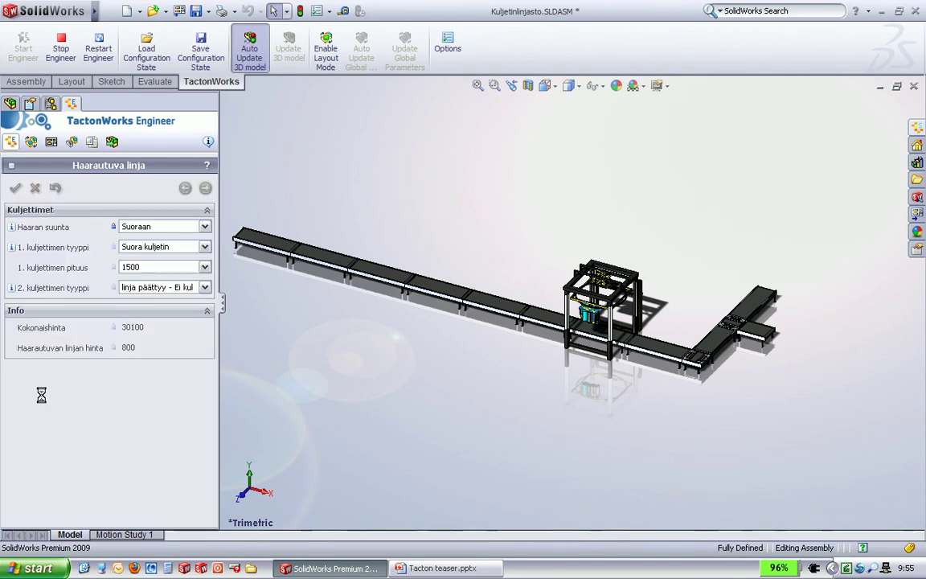
pyautogui.click(152, 268)
pyautogui.click(153, 307)
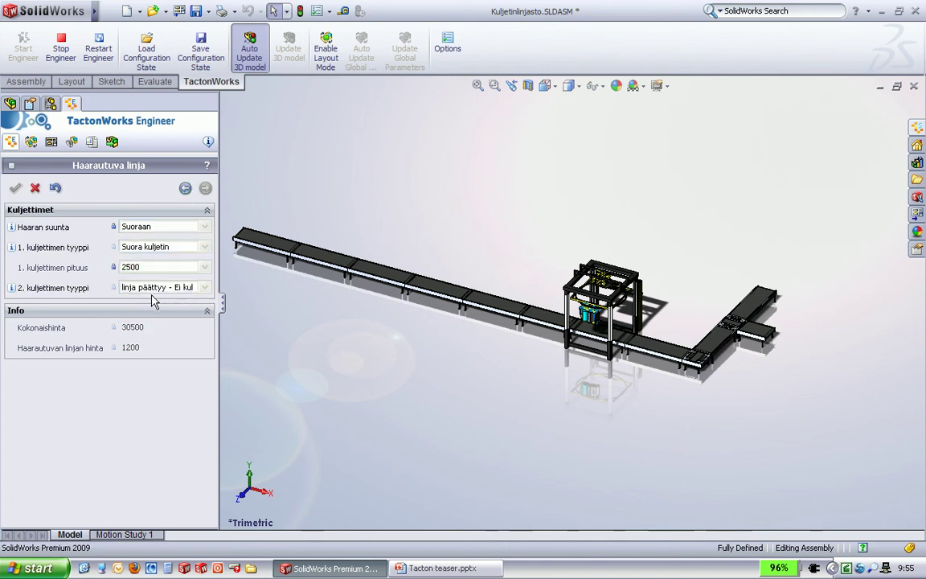
pyautogui.click(153, 289)
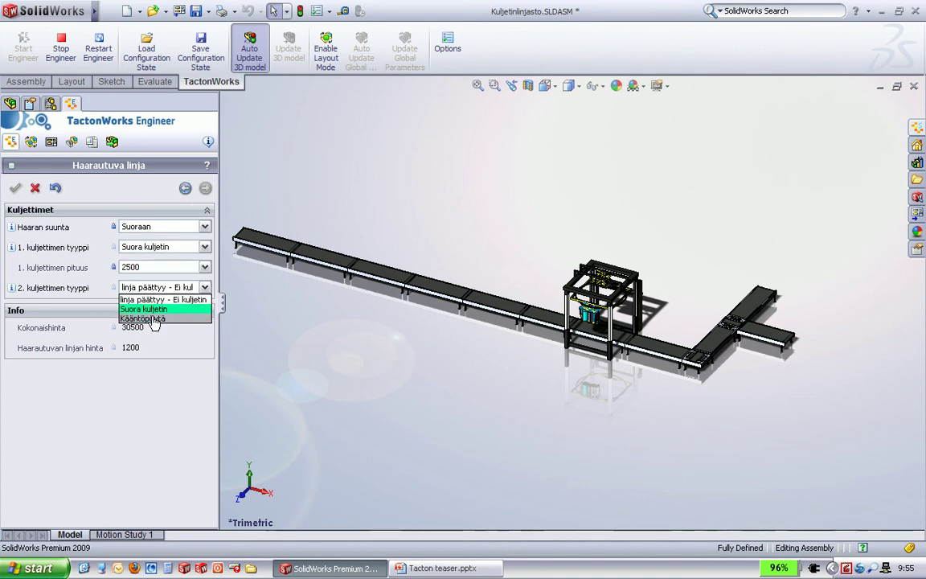
pyautogui.click(153, 318)
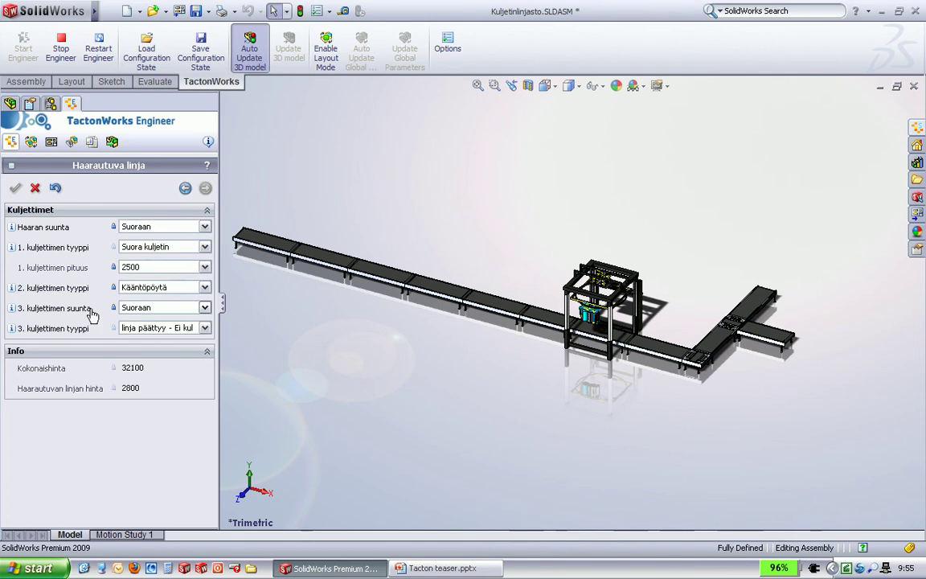
# - Set branch conveyor 3 to Vasemmalle, Suora kuljetin, 3000 long
pyautogui.click(74, 313)
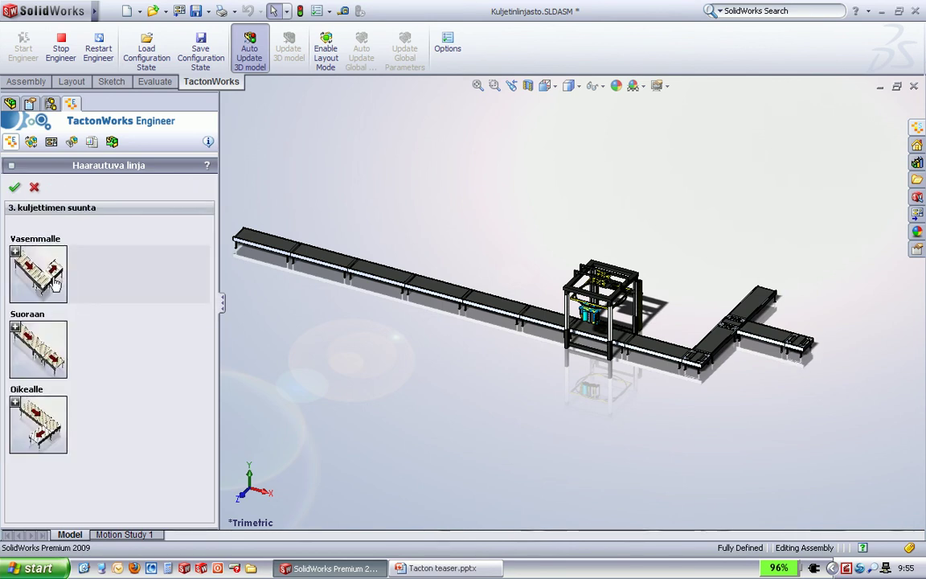
pyautogui.click(56, 281)
pyautogui.click(134, 328)
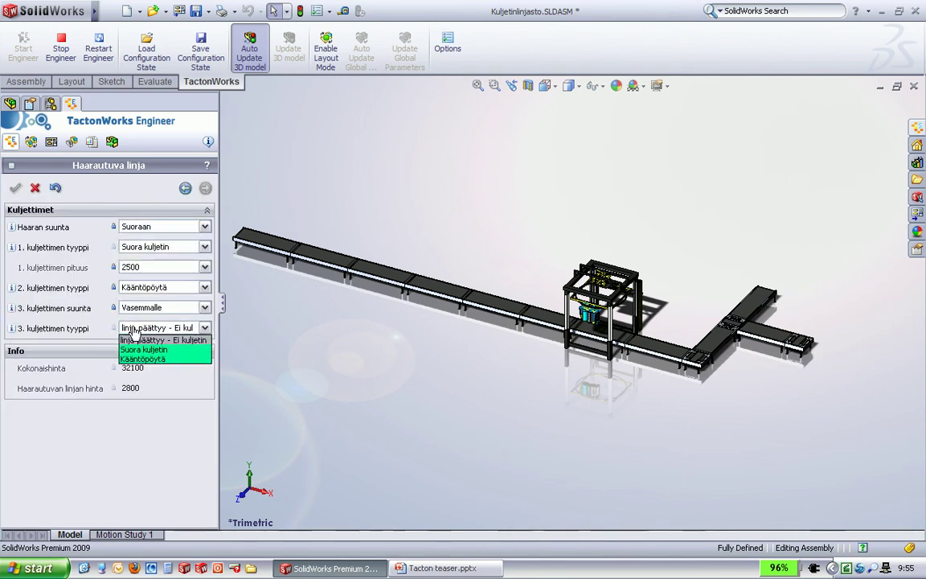
pyautogui.click(135, 350)
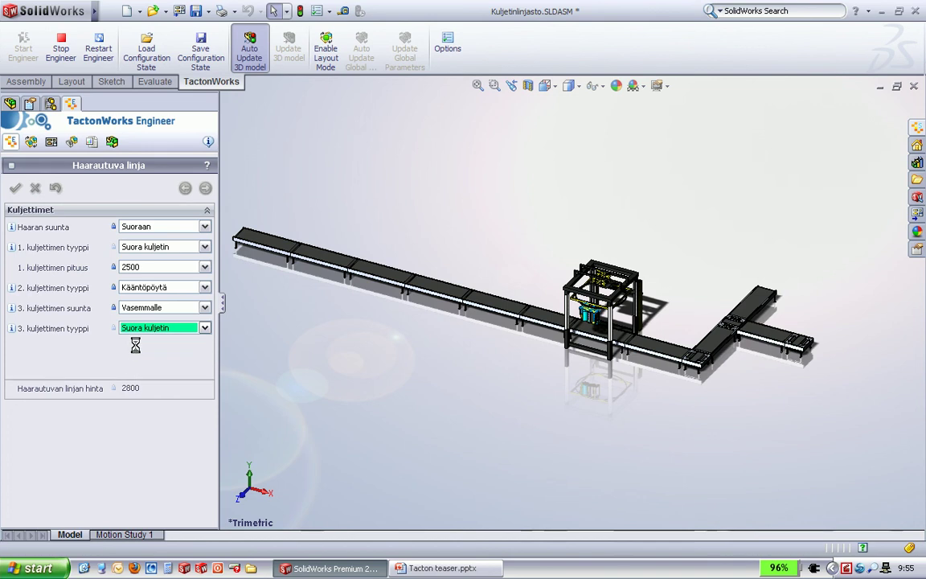
pyautogui.click(133, 348)
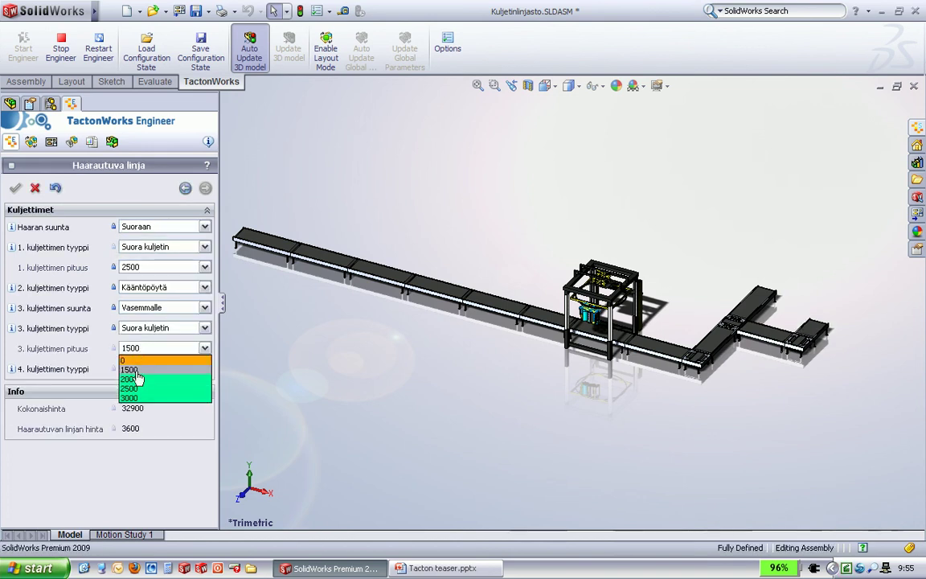
pyautogui.click(129, 397)
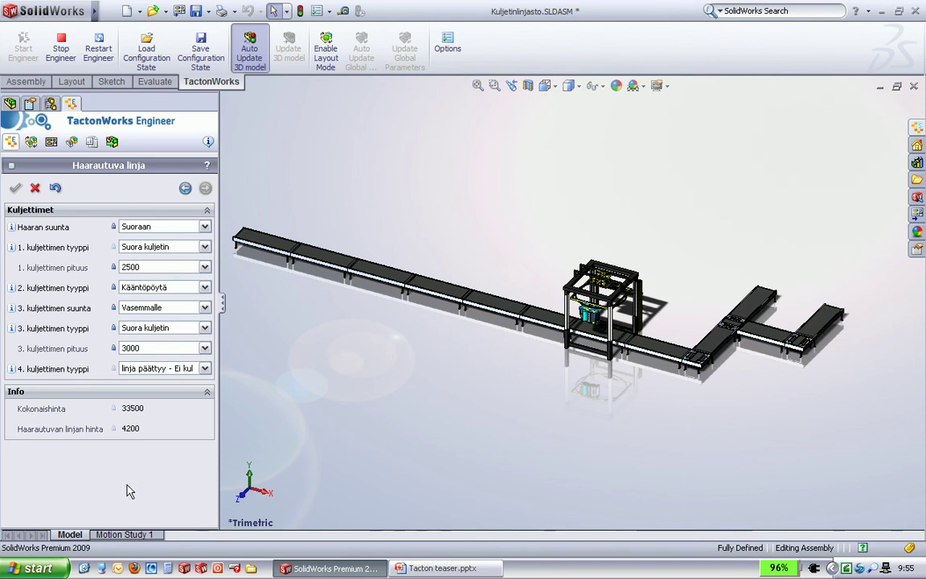
pyautogui.click(51, 142)
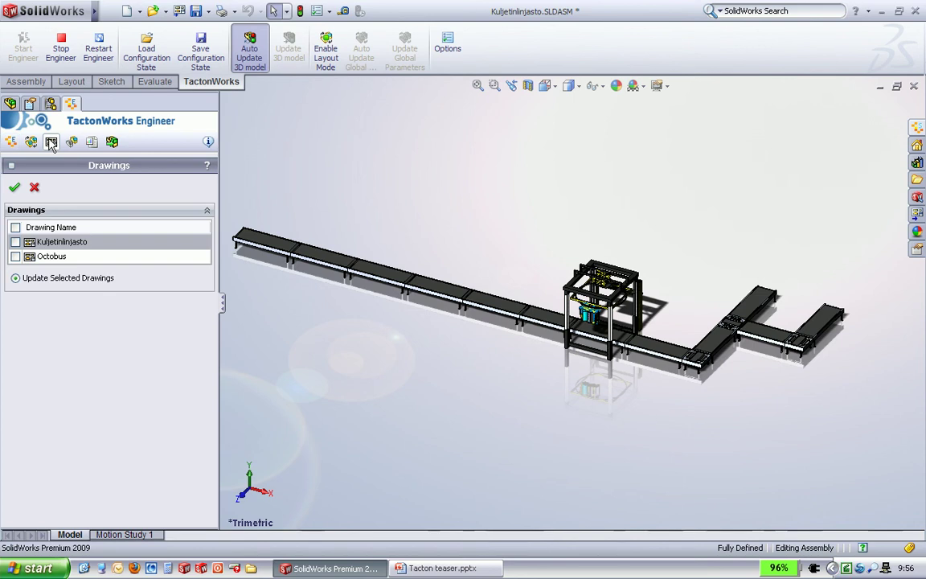
# - Update all TactonWorks drawings, fit the Octobus drawing sheet in view, then close it
pyautogui.click(15, 228)
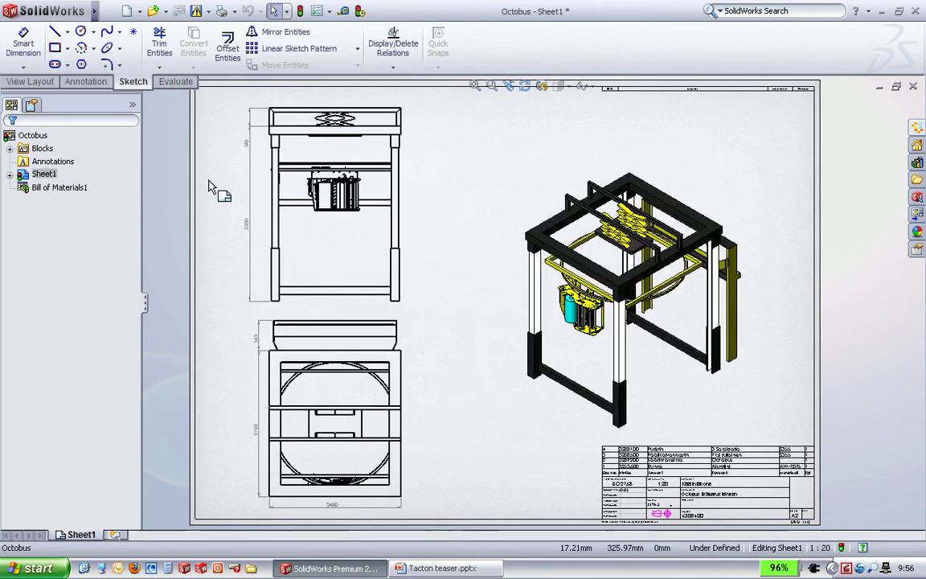
pyautogui.scroll(-3, 242, 180)
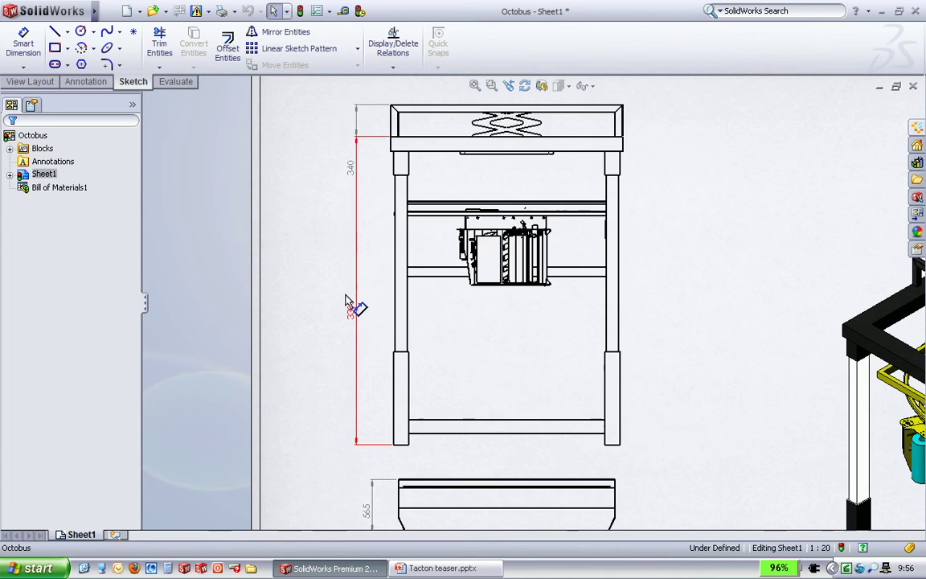
pyautogui.press('f')
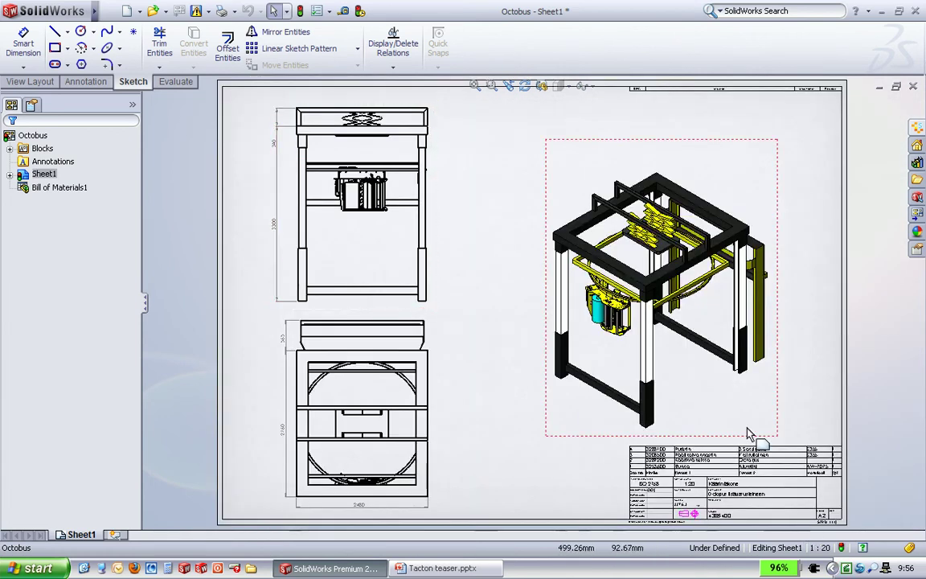
pyautogui.click(914, 86)
# - Close the Kuljetinlinjasto drawing choosing No to All, then rebuild the conveyor-line assembly
pyautogui.click(615, 394)
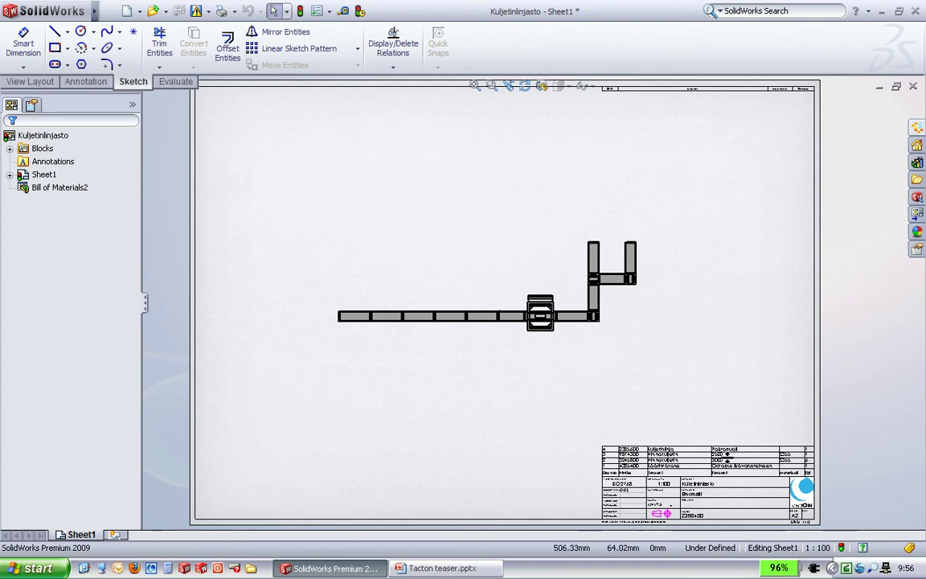
pyautogui.click(914, 86)
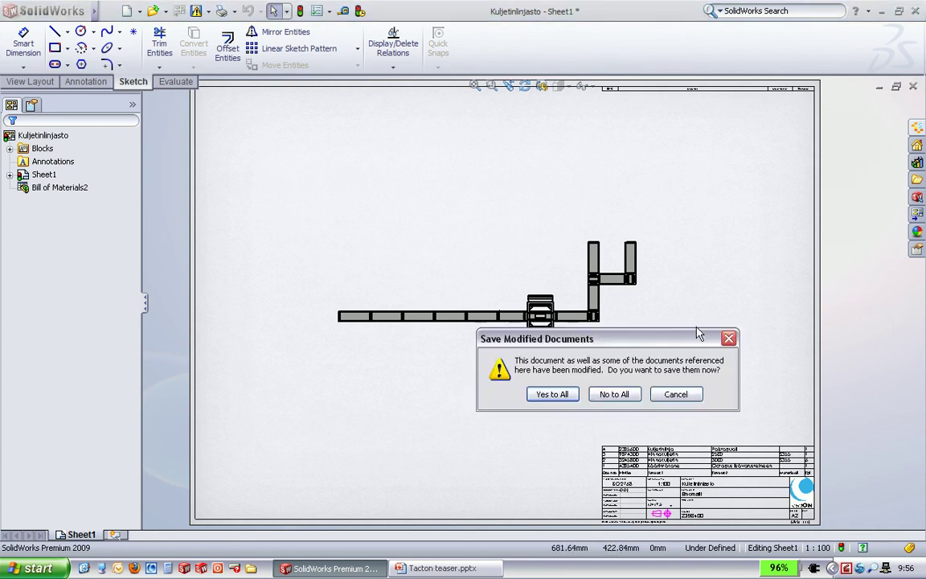
pyautogui.click(615, 394)
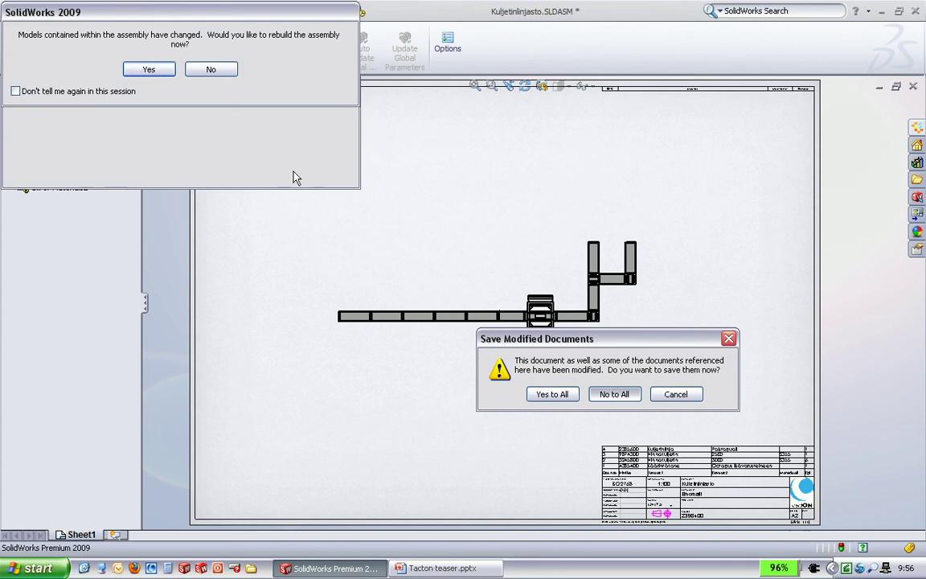
pyautogui.click(152, 69)
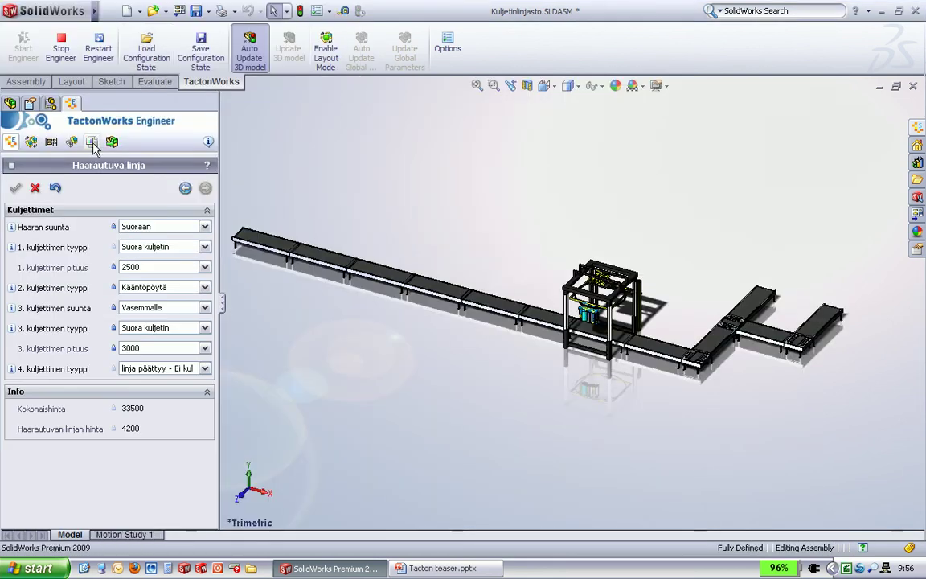
# - Generate the Tarjous report from TactonWorks Reports so it opens in Word
pyautogui.click(92, 143)
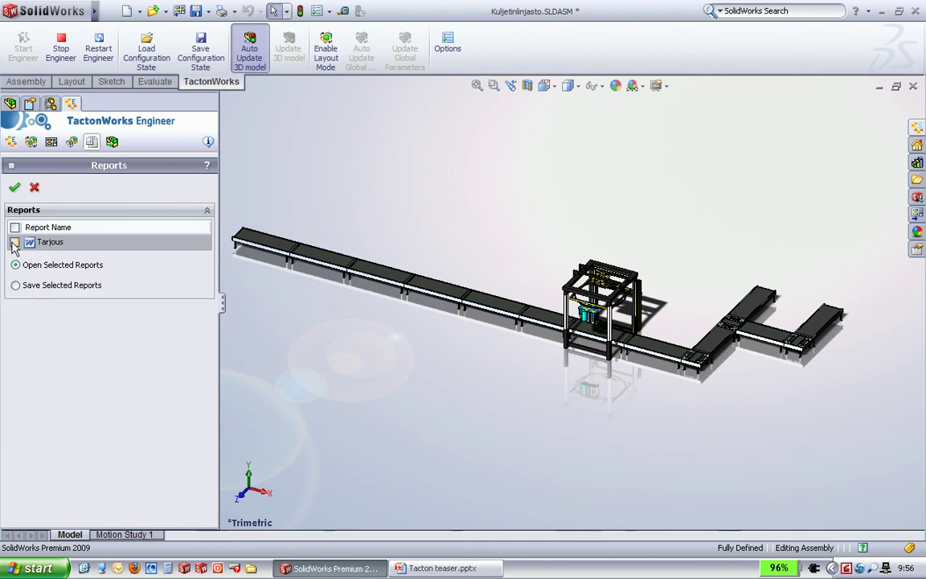
pyautogui.click(15, 186)
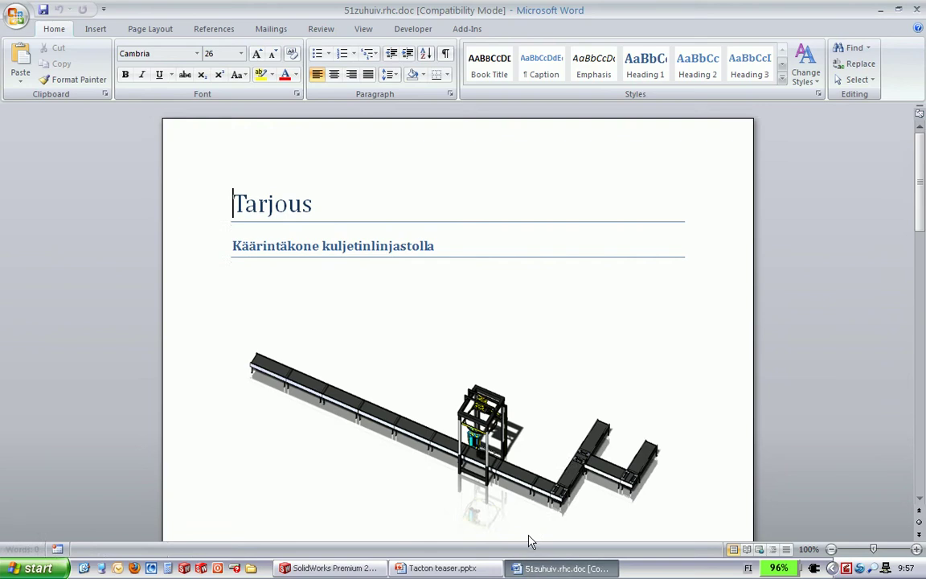
# - Scroll the Word quote down to the Kokonaishinta 33500 € total, then close the document
pyautogui.scroll(-2, 568, 391)
pyautogui.scroll(-3, 568, 391)
pyautogui.scroll(-1, 568, 391)
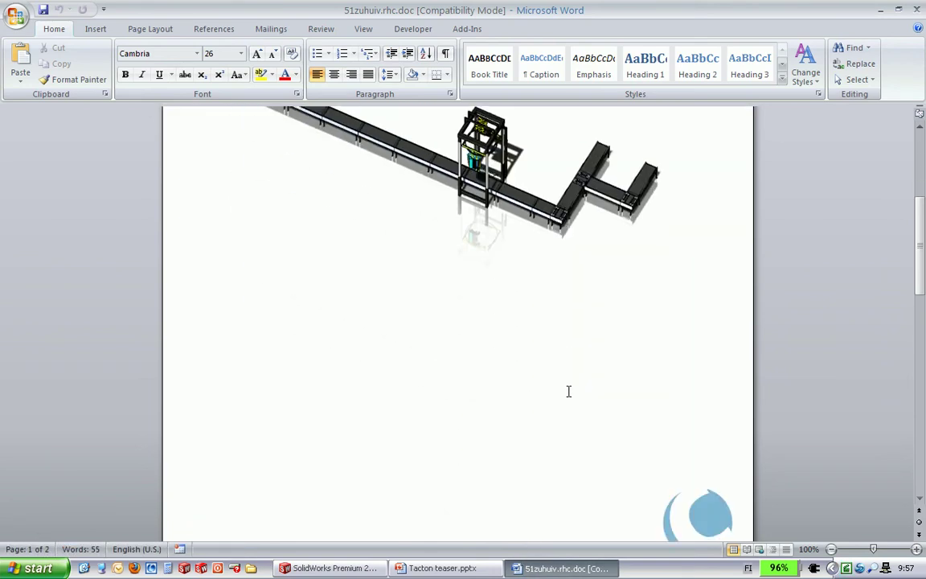
pyautogui.scroll(-3, 569, 391)
pyautogui.scroll(-1, 569, 391)
pyautogui.scroll(-3, 568, 390)
pyautogui.scroll(-2, 569, 391)
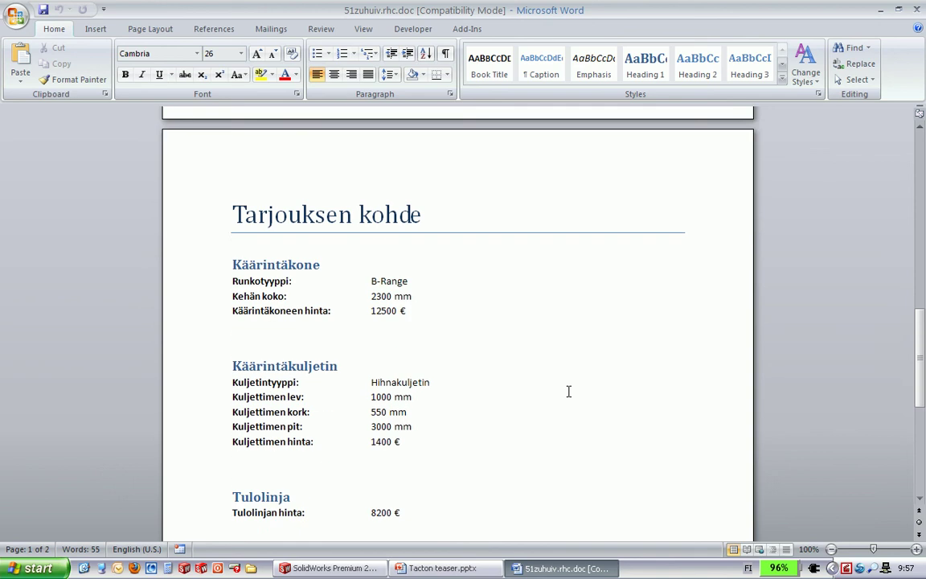
pyautogui.scroll(-1, 568, 391)
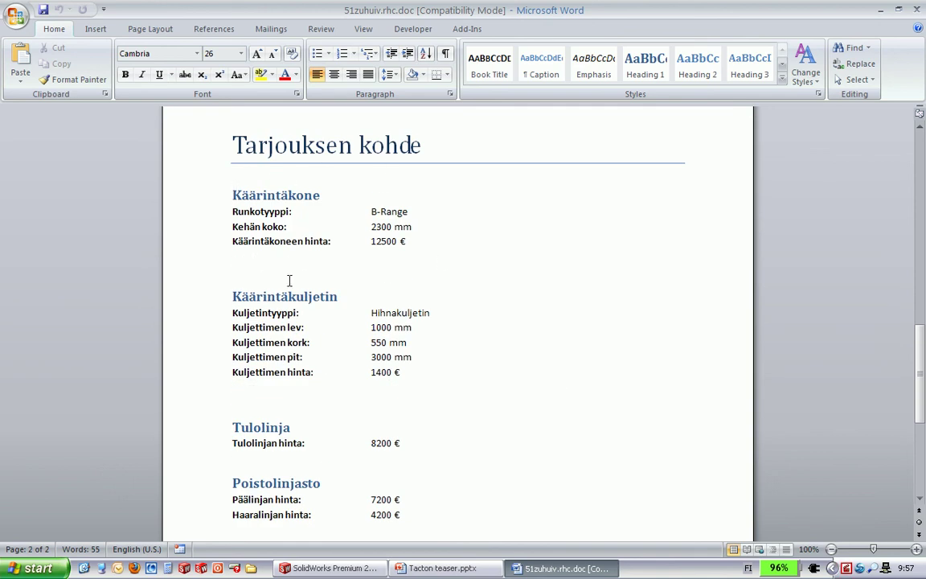
pyautogui.scroll(-1, 207, 395)
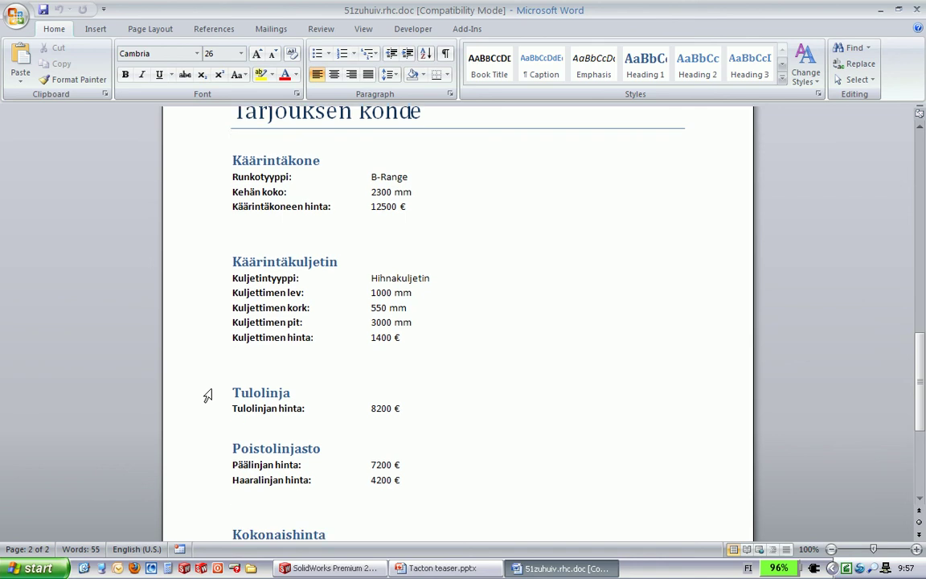
pyautogui.scroll(-2, 207, 395)
pyautogui.scroll(-1, 207, 396)
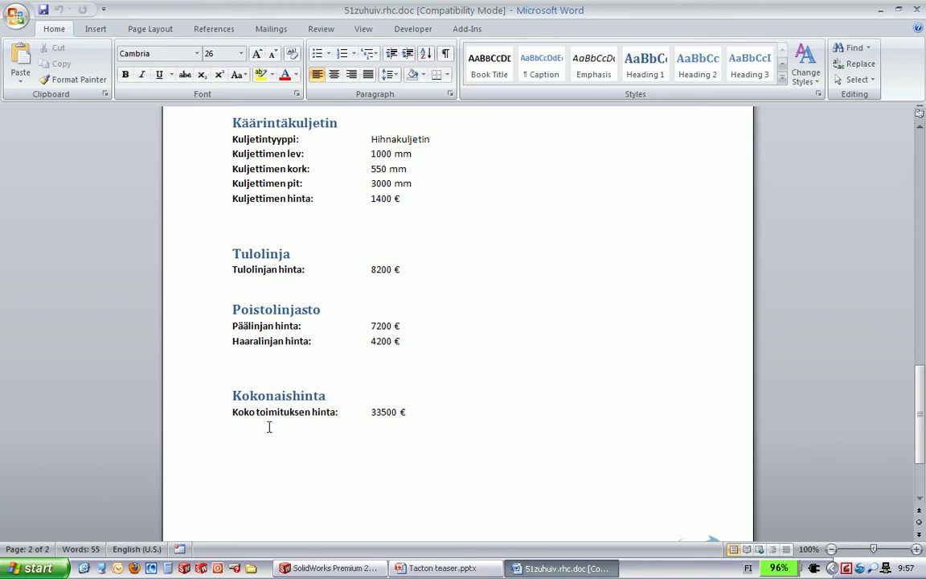
pyautogui.click(921, 8)
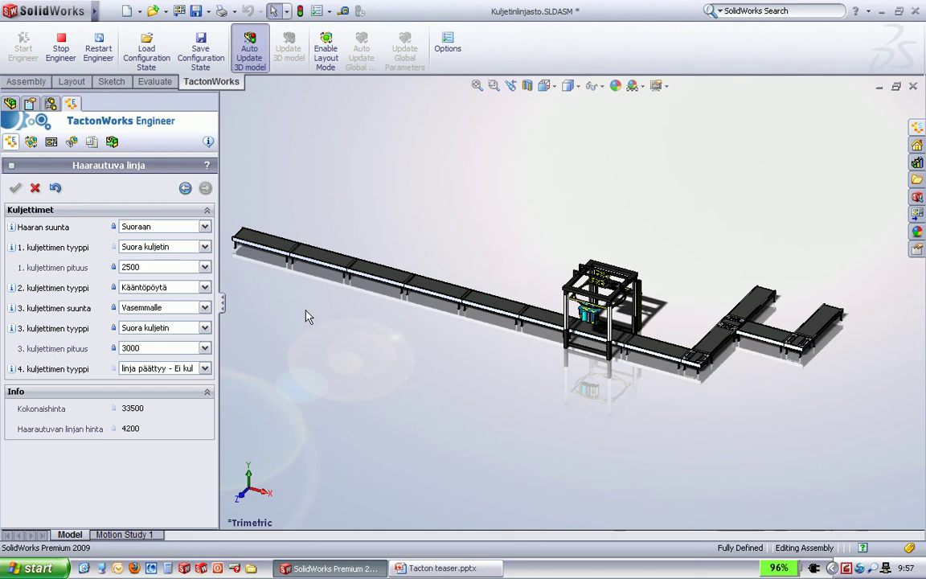